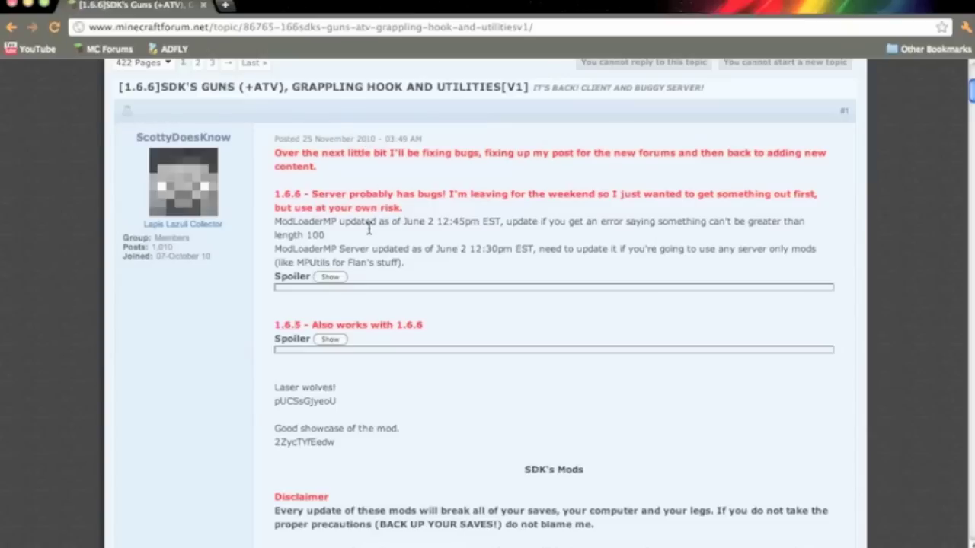
Expand the first 1.6.6 spoiler in the SDK's Guns forum post to show its download links, and minimise the browser
{"action": "left_click", "coordinate": [330, 277]}
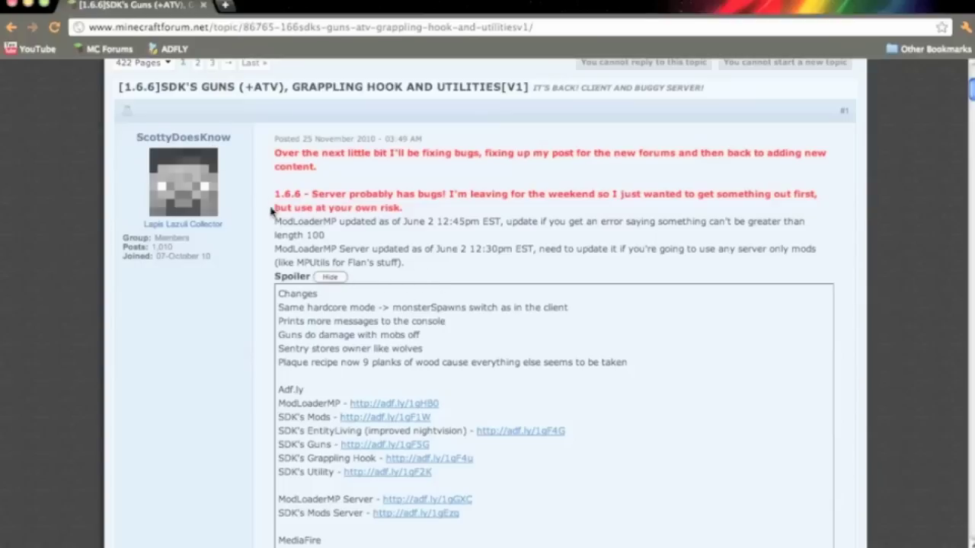
{"action": "left_click", "coordinate": [30, 5]}
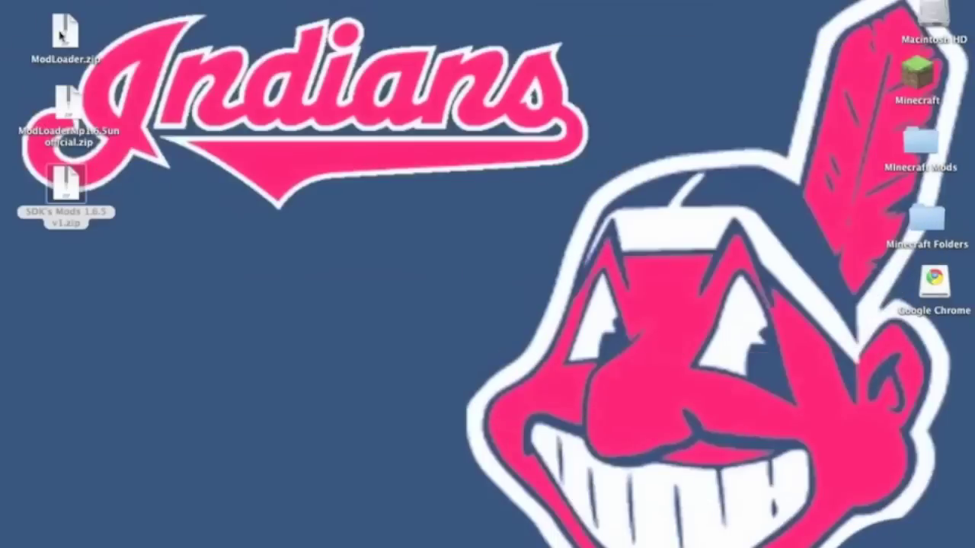
Unzip ModLoader.zip on the desktop and place the extracted ModLoader folder beside the archive
{"action": "double_click", "coordinate": [65, 34]}
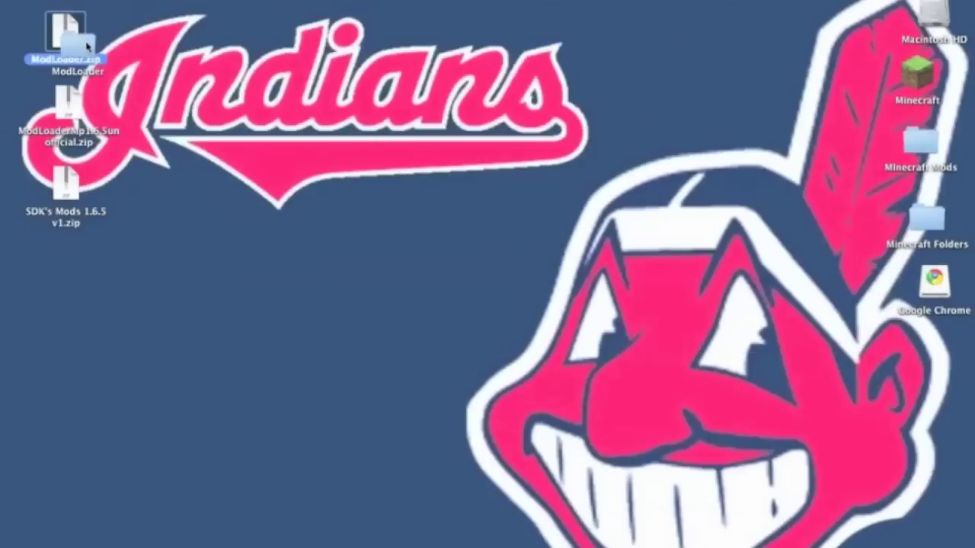
{"action": "left_click_drag", "start_coordinate": [134, 44], "coordinate": [162, 47]}
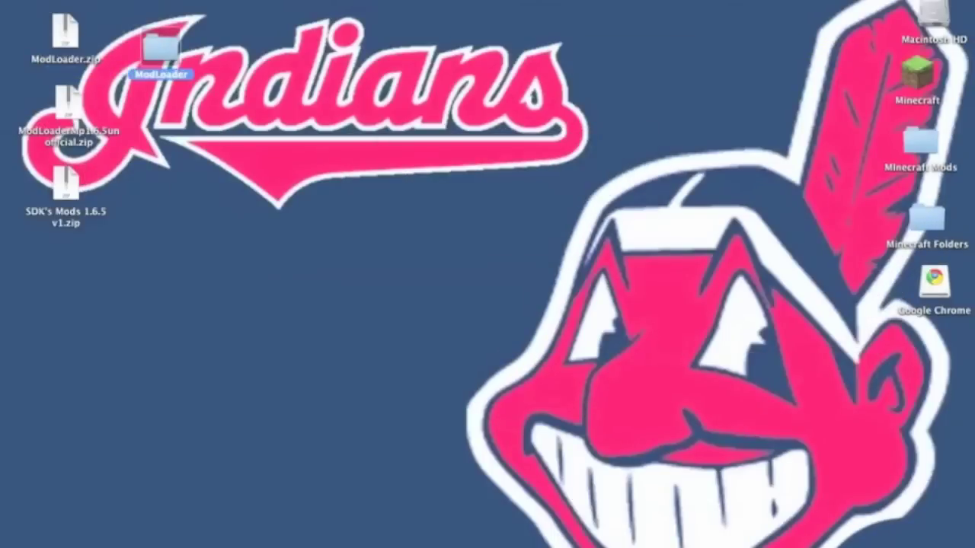
In Finder, open the minecraft bin folder inside the home folder's Library/Application Support
{"action": "mouse_move", "coordinate": [200, 545]}
{"action": "left_click", "coordinate": [171, 515]}
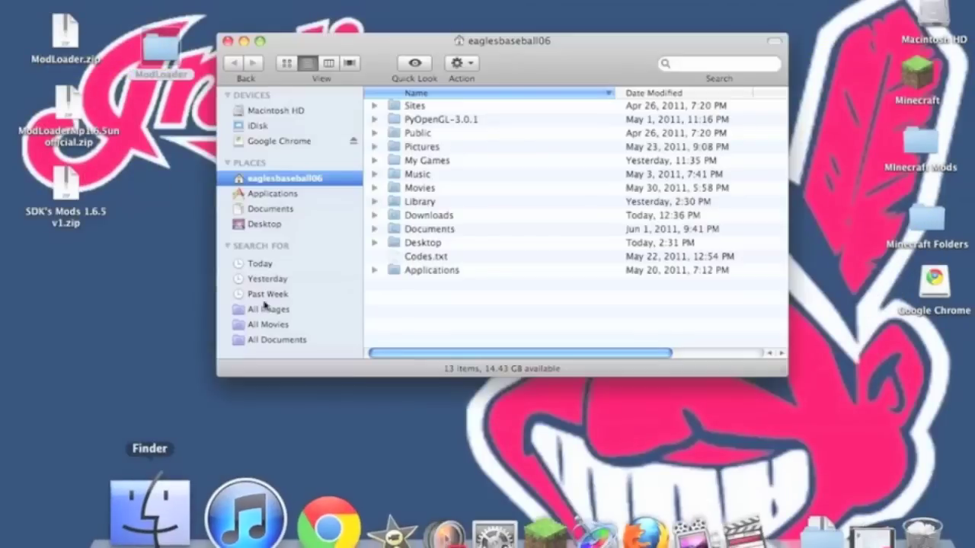
{"action": "left_click", "coordinate": [415, 200]}
{"action": "double_click", "coordinate": [416, 200]}
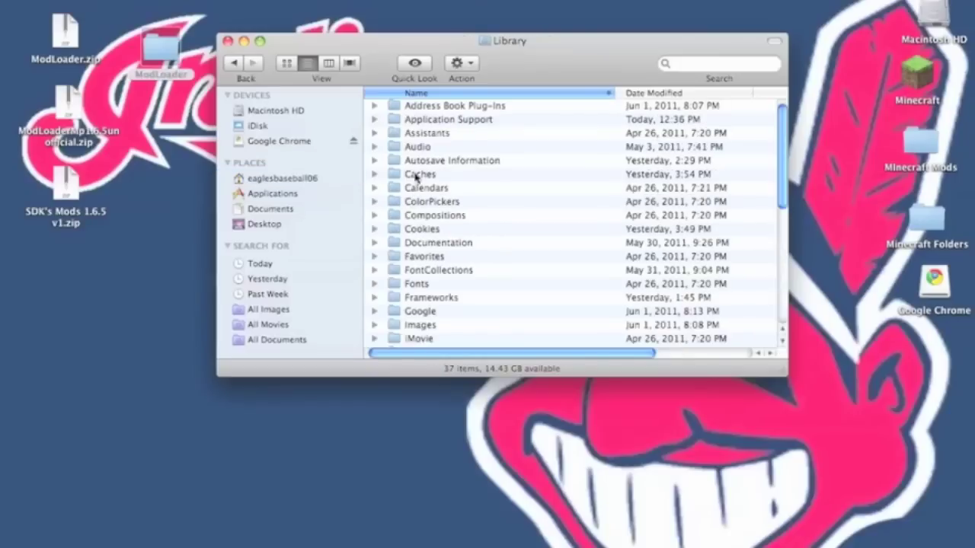
{"action": "double_click", "coordinate": [417, 119]}
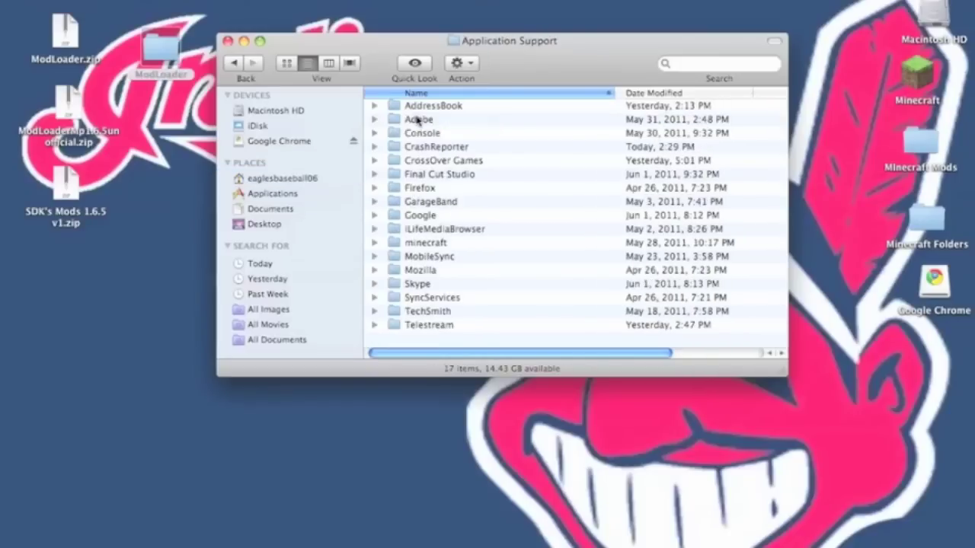
{"action": "double_click", "coordinate": [421, 243]}
{"action": "double_click", "coordinate": [419, 109]}
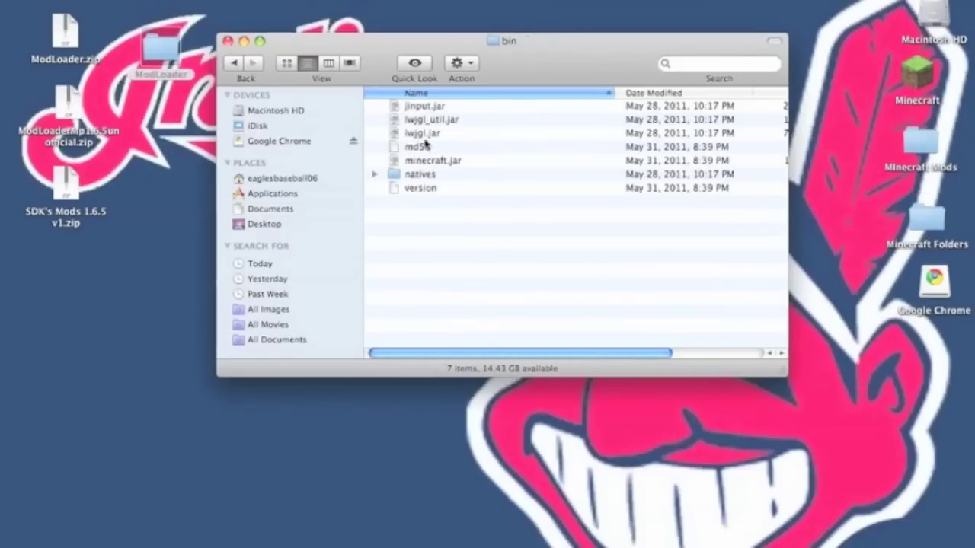
Compress minecraft.jar into a zip archive and extract that archive in the bin folder
{"action": "right_click", "coordinate": [427, 161]}
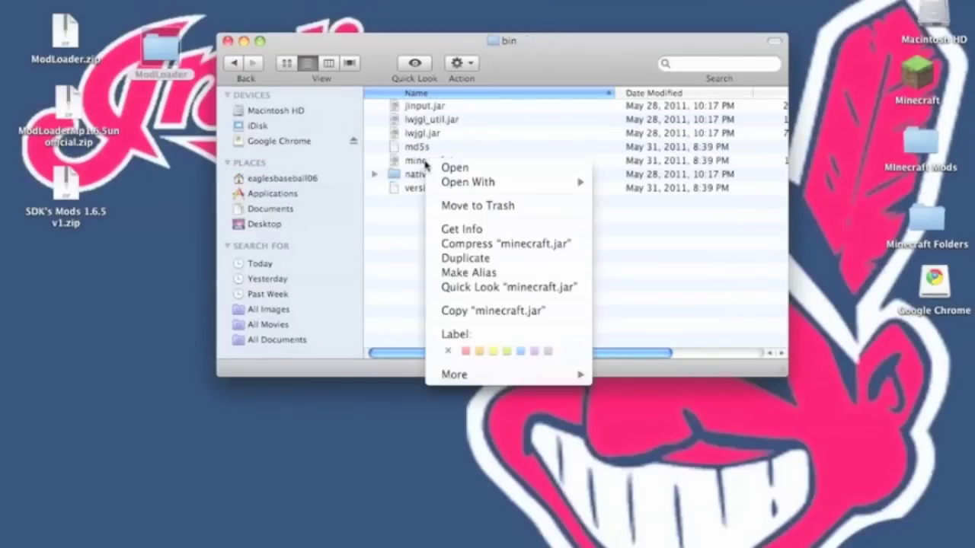
{"action": "left_click", "coordinate": [473, 244]}
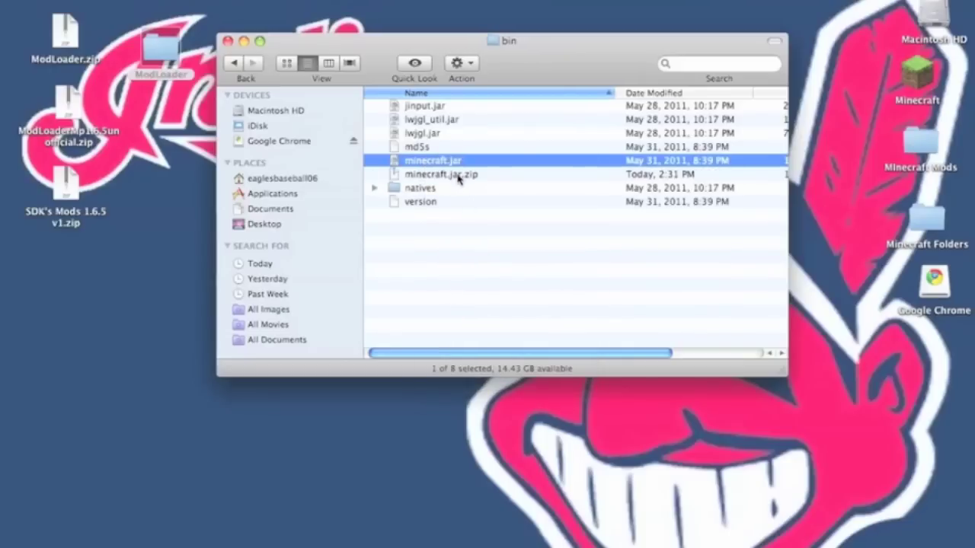
{"action": "double_click", "coordinate": [458, 174]}
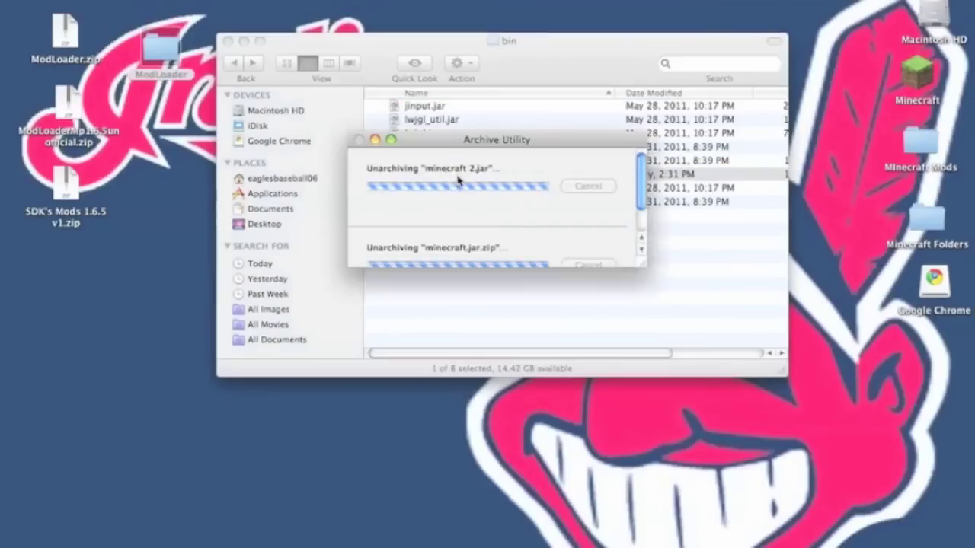
Move the original minecraft.jar and minecraft.jar.zip to the Trash
{"action": "right_click", "coordinate": [455, 175]}
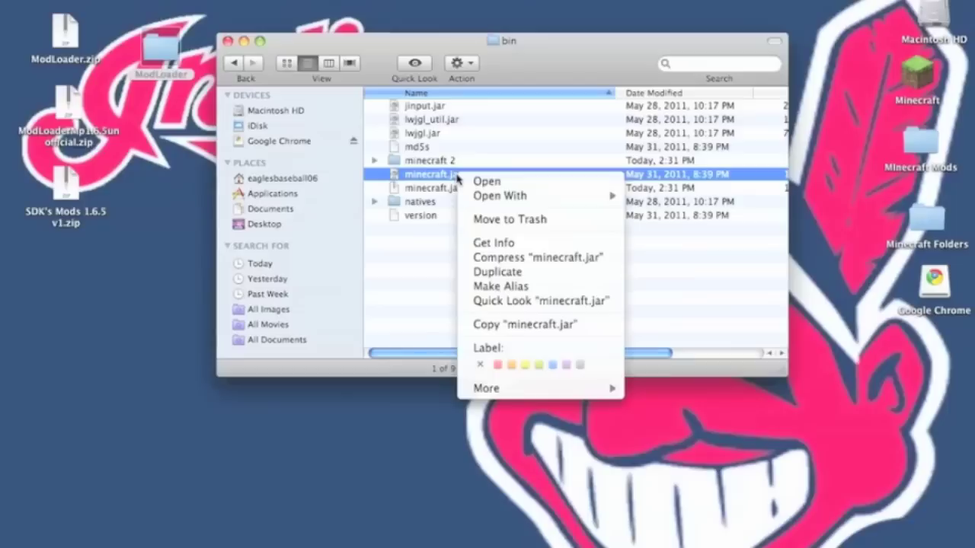
{"action": "left_click", "coordinate": [473, 220]}
{"action": "right_click", "coordinate": [458, 175]}
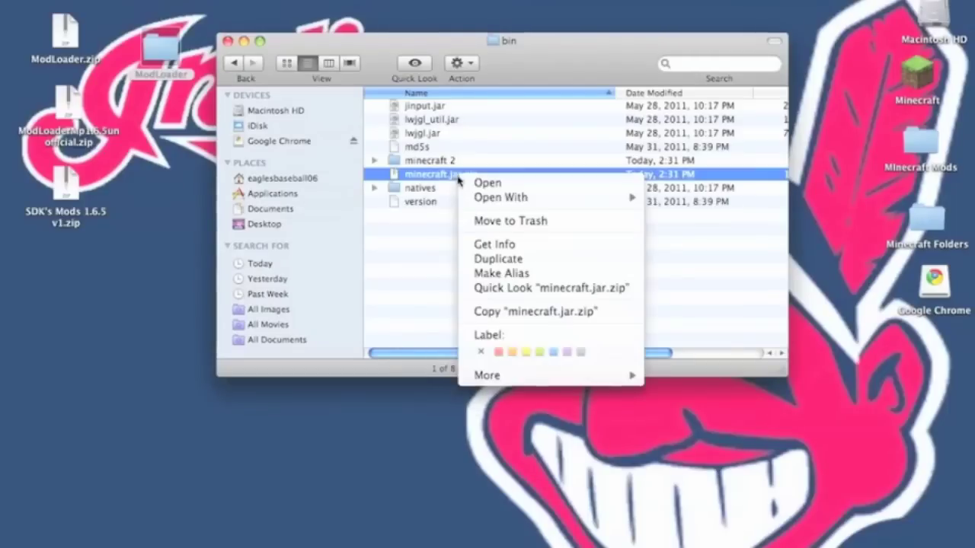
{"action": "left_click", "coordinate": [479, 220]}
Rename the extracted minecraft 2 folder to minecraft.jar, accepting the added .jar extension
{"action": "left_click", "coordinate": [444, 162]}
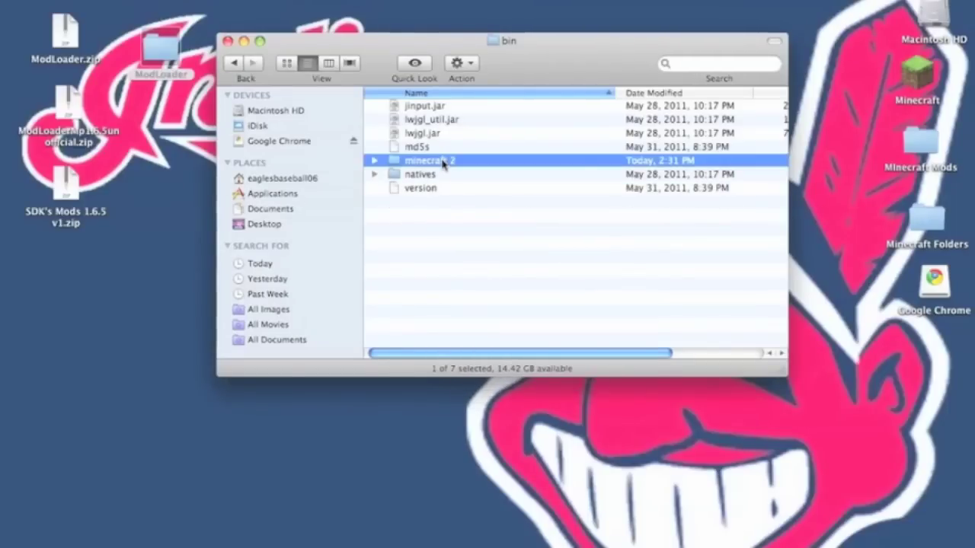
{"action": "key", "text": "Return"}
{"action": "type", "text": "minecraft"}
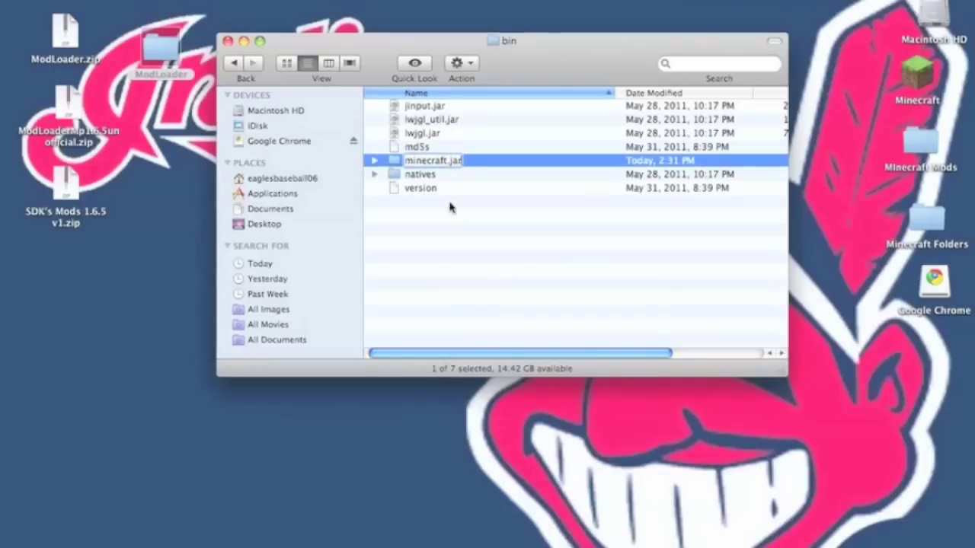
{"action": "key", "text": "Return"}
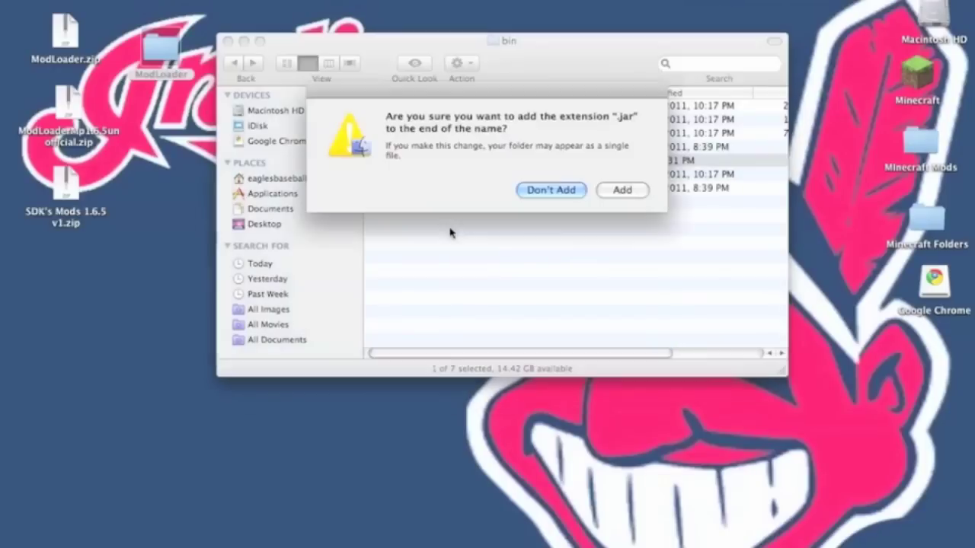
{"action": "left_click", "coordinate": [620, 191]}
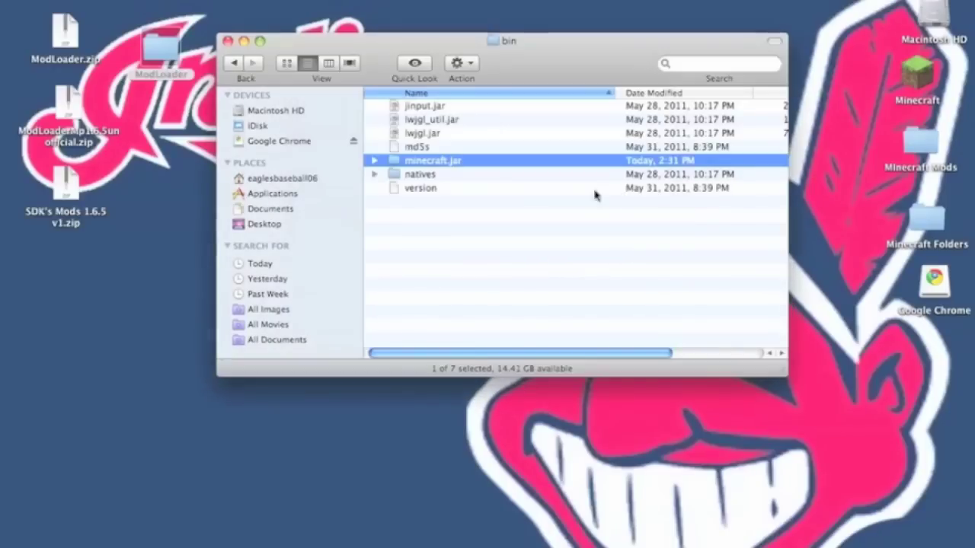
Move MOJANG_C.DSA and MOJANG_C.SF from META-INF inside minecraft.jar to the Trash, and return to the minecraft.jar folder
{"action": "double_click", "coordinate": [456, 162]}
{"action": "scroll", "coordinate": [456, 163], "scroll_direction": "down", "scroll_amount": 20}
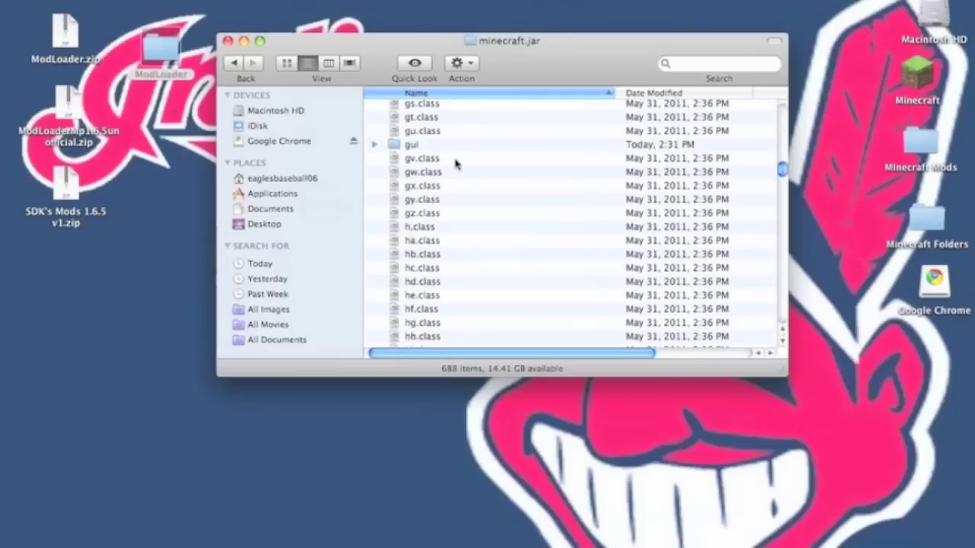
{"action": "scroll", "coordinate": [456, 164], "scroll_direction": "down", "scroll_amount": 20}
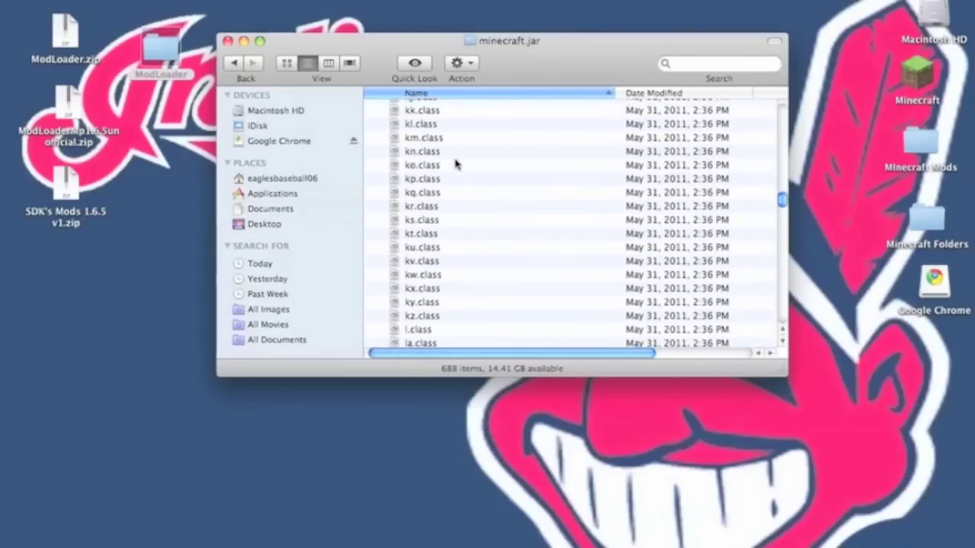
{"action": "scroll", "coordinate": [455, 163], "scroll_direction": "down", "scroll_amount": 20}
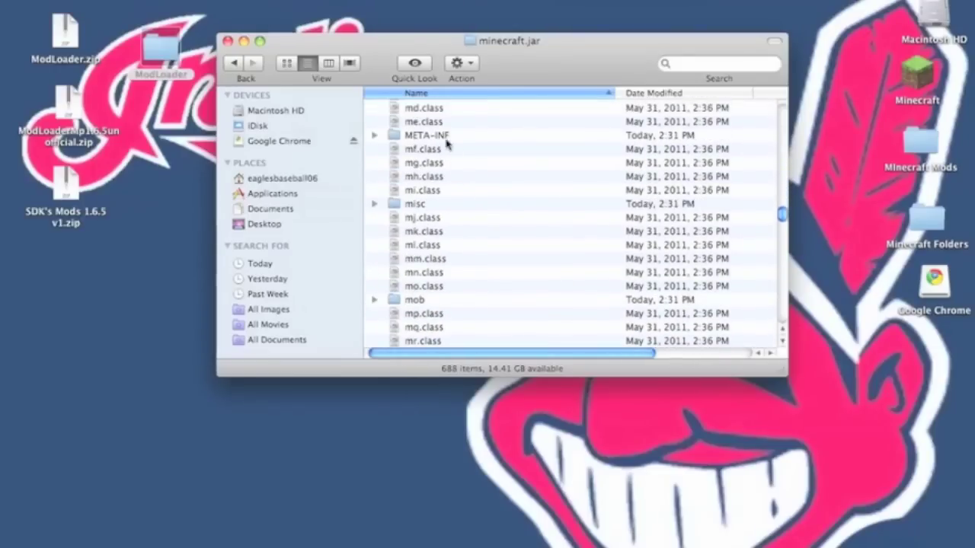
{"action": "double_click", "coordinate": [446, 138]}
{"action": "right_click", "coordinate": [446, 123]}
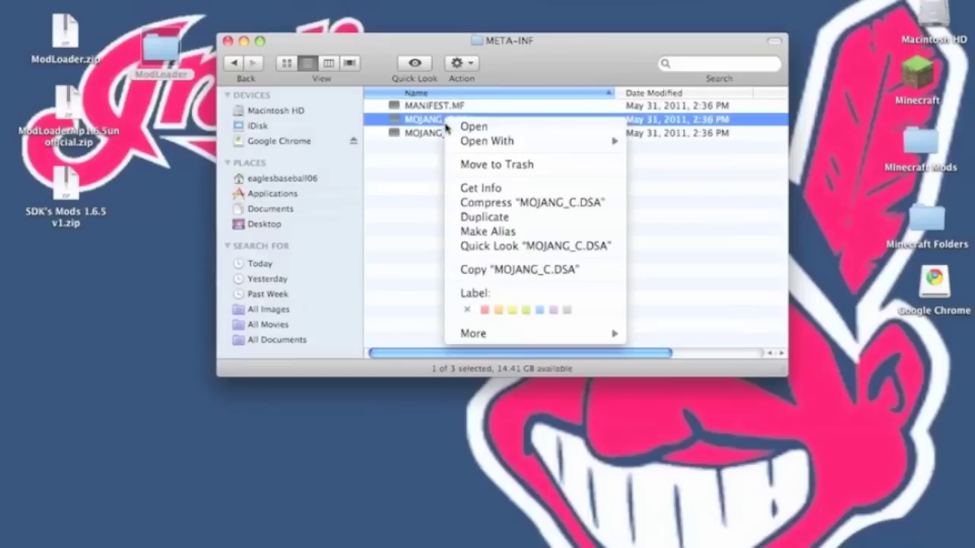
{"action": "left_click", "coordinate": [476, 169]}
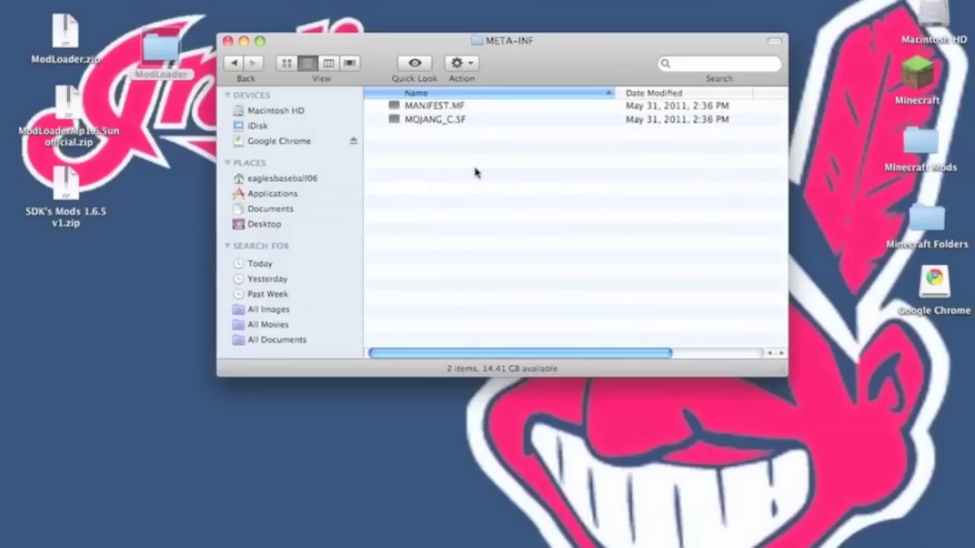
{"action": "right_click", "coordinate": [459, 124]}
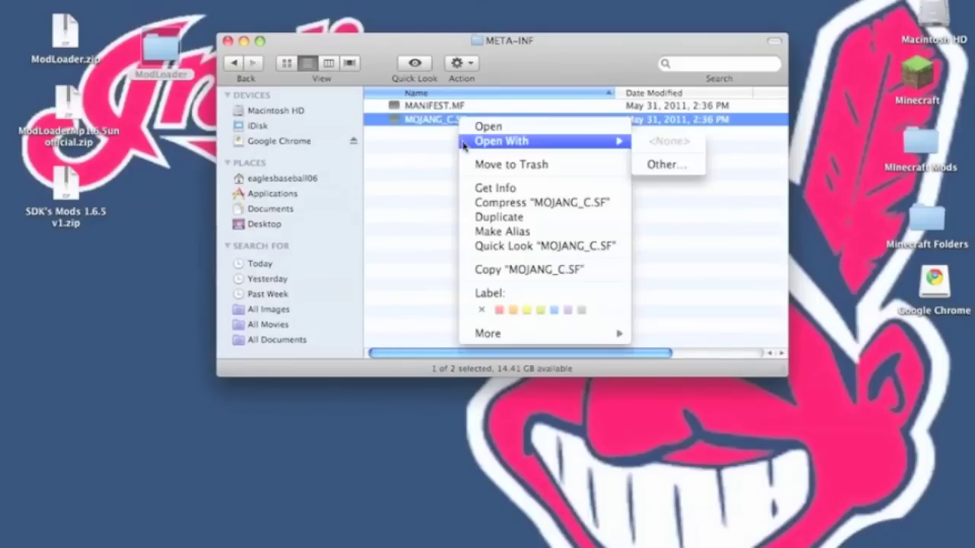
{"action": "left_click", "coordinate": [477, 163]}
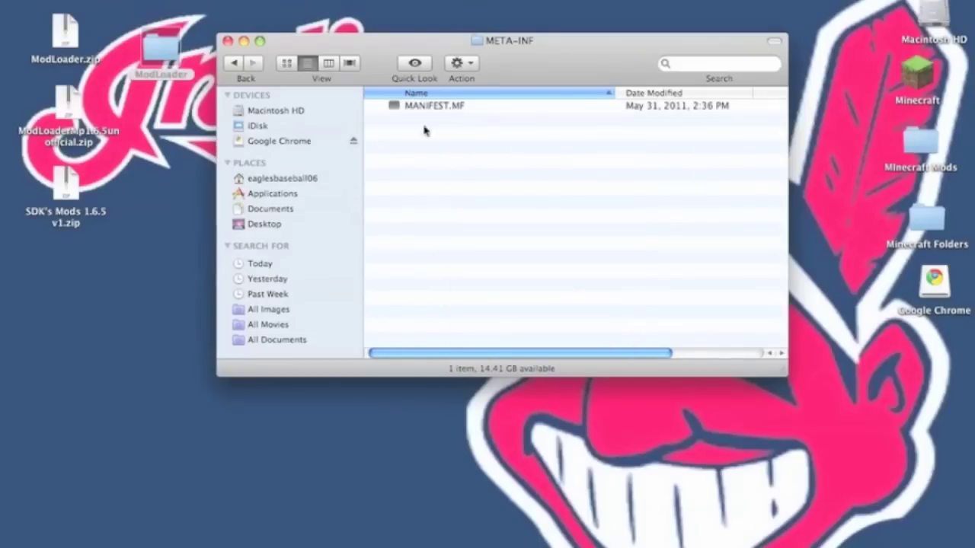
{"action": "left_click", "coordinate": [235, 65]}
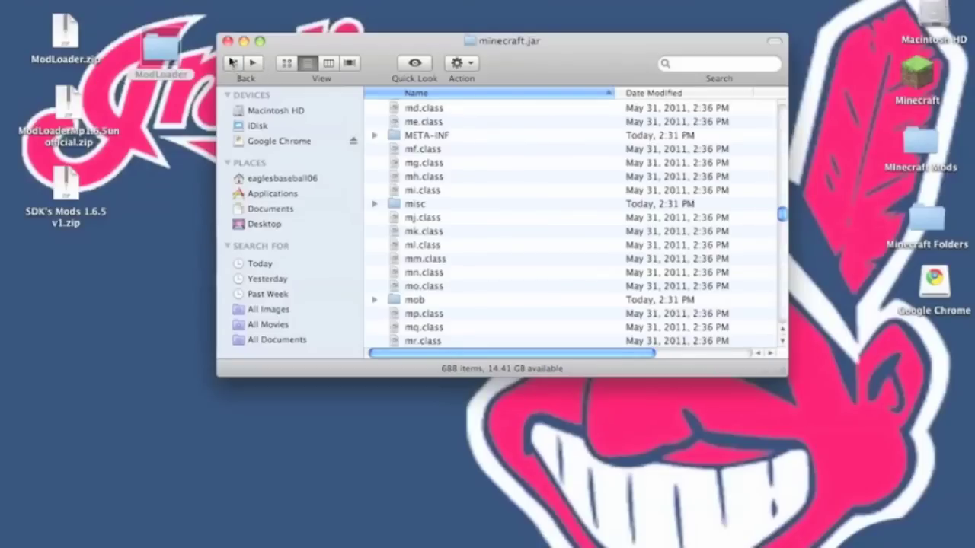
Copy all class files from the ModLoader folder into minecraft.jar, replacing all duplicates, and close the ModLoader window
{"action": "double_click", "coordinate": [158, 47]}
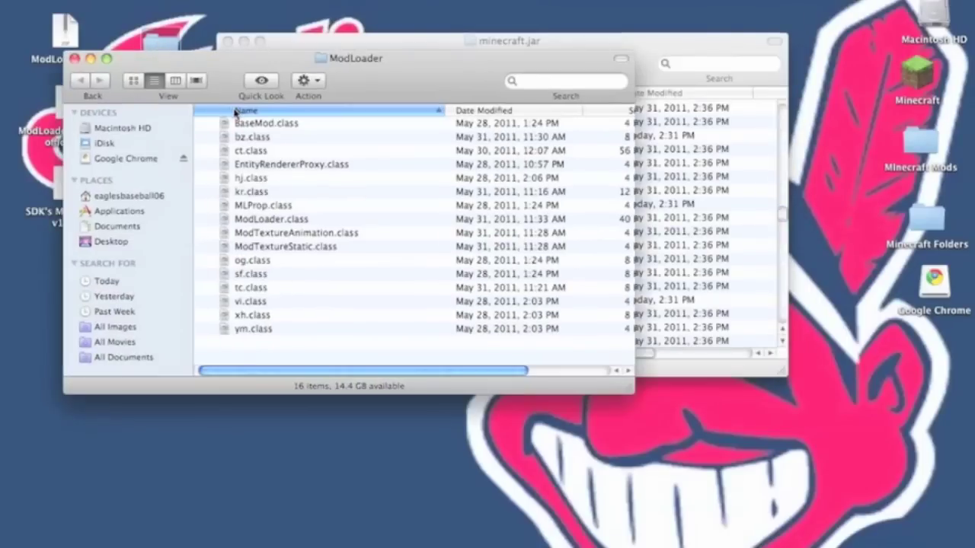
{"action": "left_click", "coordinate": [238, 123]}
{"action": "left_click", "coordinate": [255, 341]}
{"action": "left_click", "coordinate": [256, 329]}
{"action": "left_click", "coordinate": [258, 125], "text": "shift"}
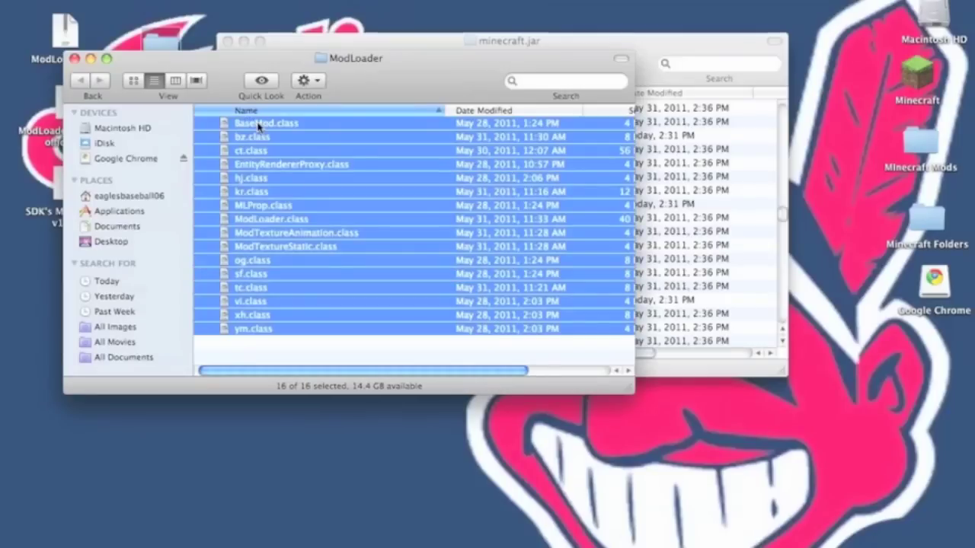
{"action": "left_click", "coordinate": [644, 204]}
{"action": "key", "text": "super+v"}
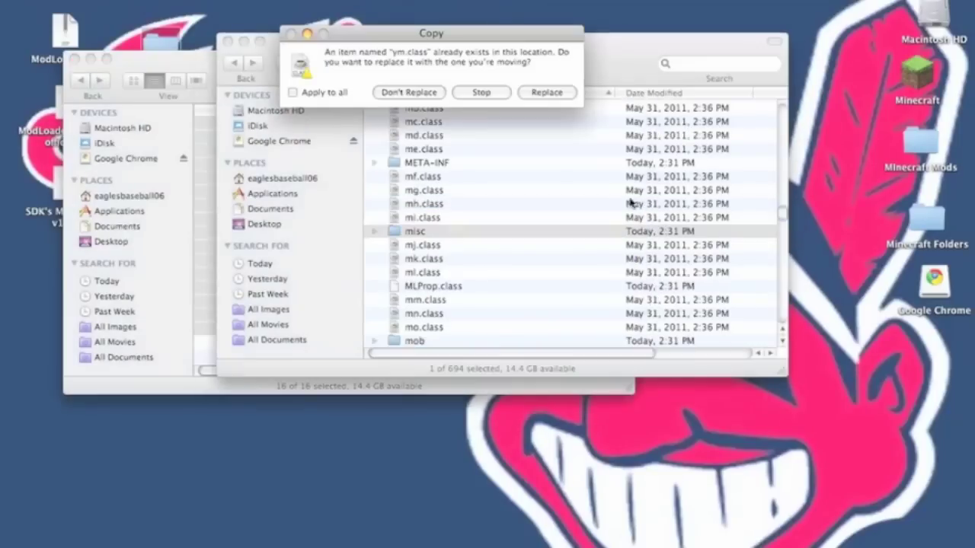
{"action": "left_click", "coordinate": [294, 92]}
{"action": "left_click", "coordinate": [559, 92]}
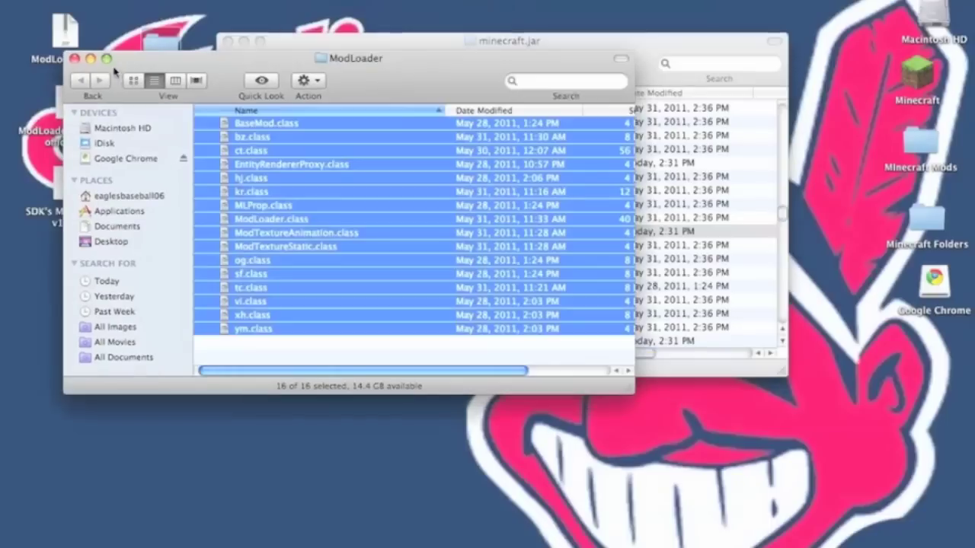
{"action": "left_click", "coordinate": [122, 73]}
{"action": "left_click", "coordinate": [74, 59]}
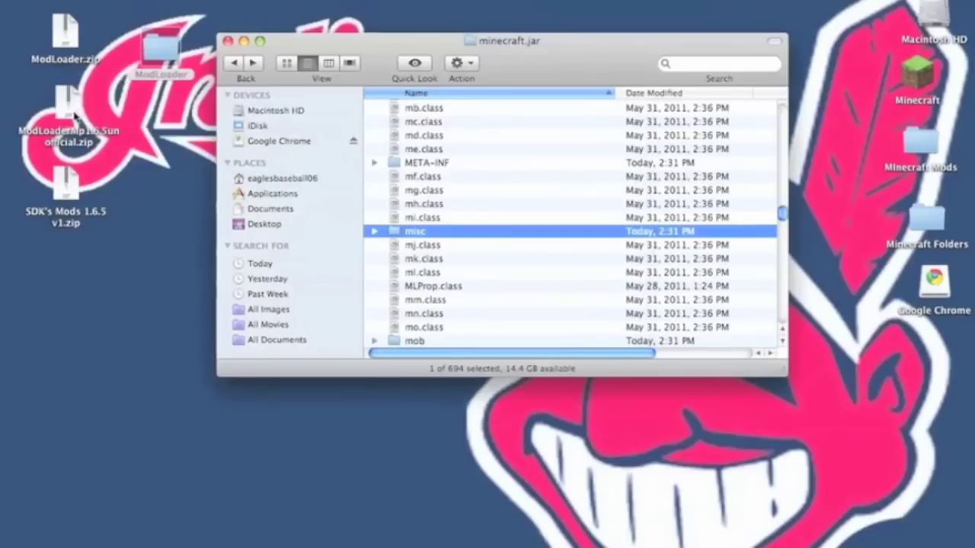
Unzip ModLoaderMp1.6.5unofficial.zip on the desktop, place the extracted folder beside the archive and open it
{"action": "double_click", "coordinate": [70, 110]}
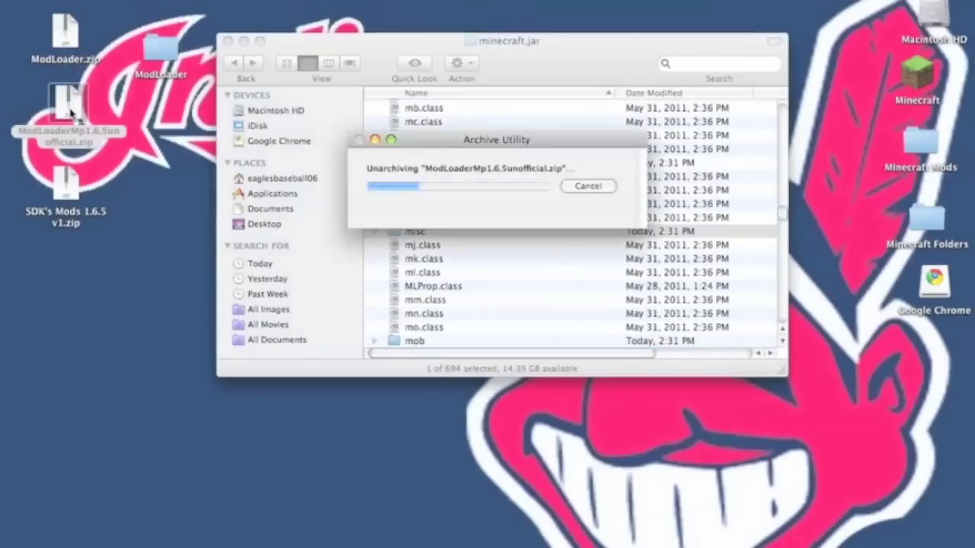
{"action": "left_click_drag", "start_coordinate": [139, 116], "coordinate": [154, 121]}
{"action": "double_click", "coordinate": [156, 121]}
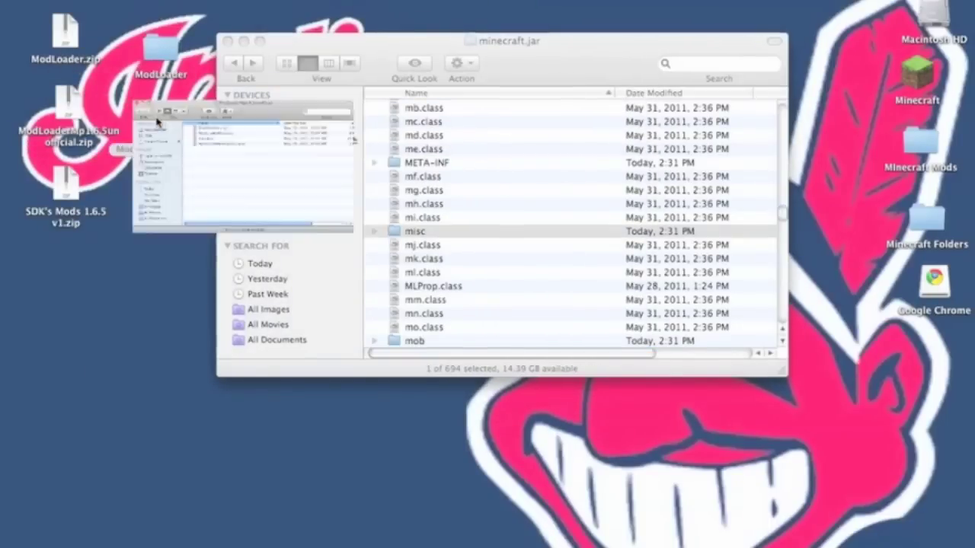
Copy all four class files from the ModLoaderMp1.6.5unofficial folder into minecraft.jar, replacing mx.class, and close the ModLoaderMp window
{"action": "left_click", "coordinate": [255, 139]}
{"action": "left_click", "coordinate": [262, 180], "text": "shift"}
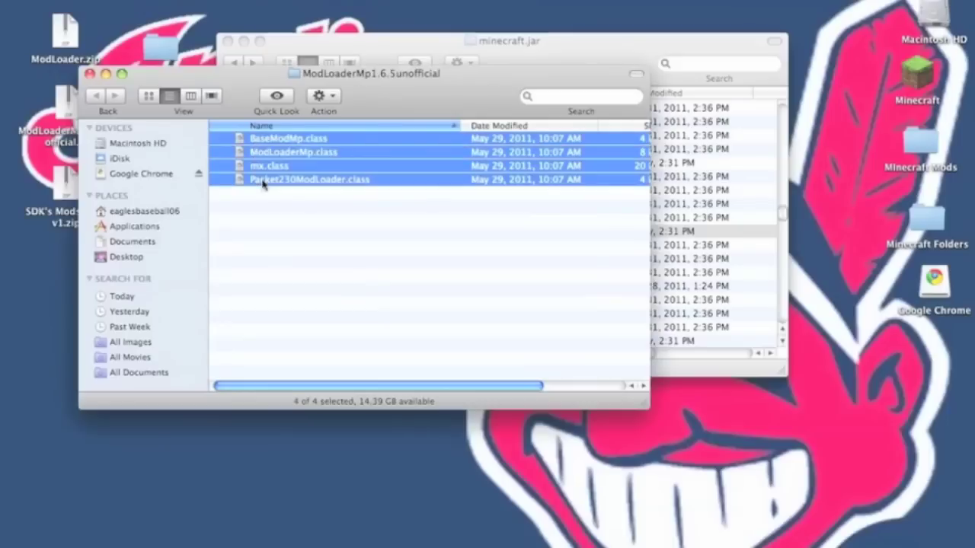
{"action": "left_click", "coordinate": [715, 219]}
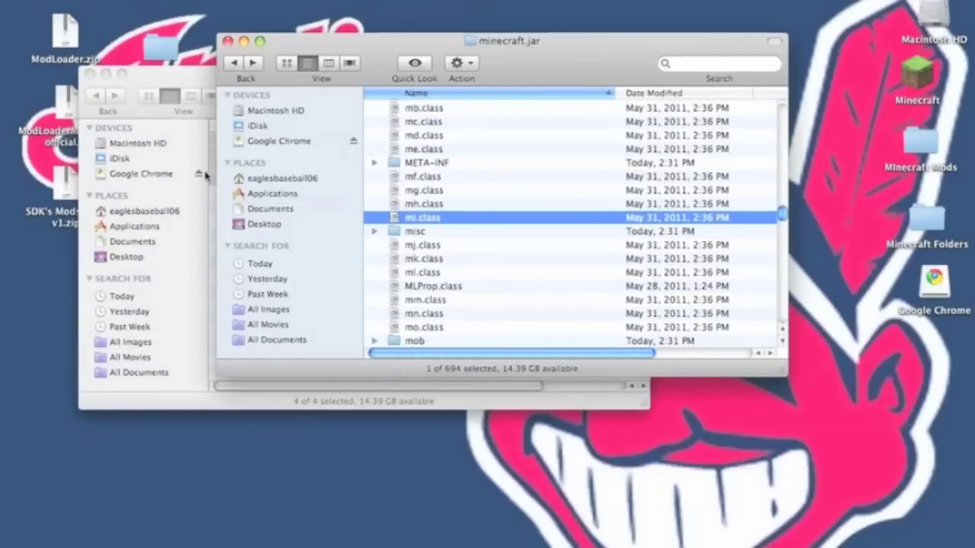
{"action": "left_click", "coordinate": [176, 167]}
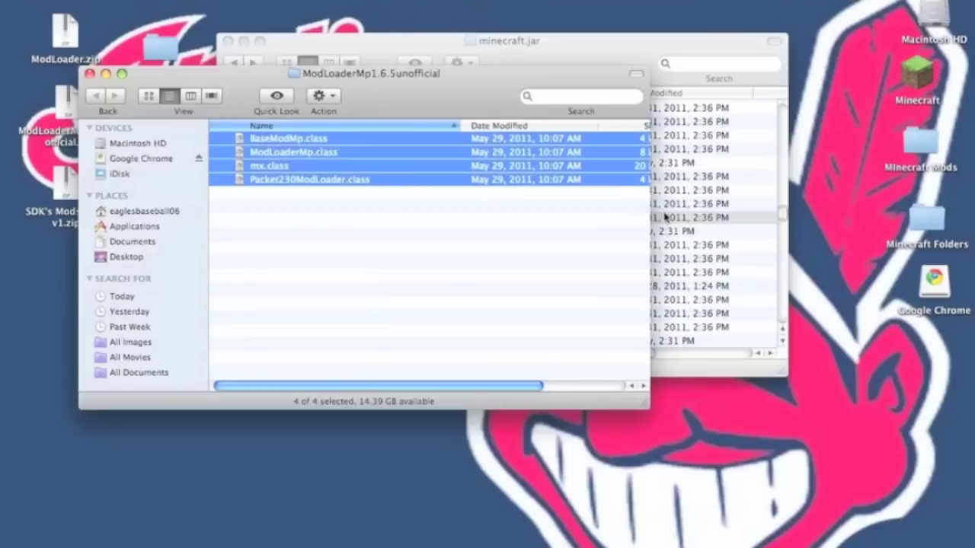
{"action": "left_click_drag", "start_coordinate": [664, 217], "coordinate": [664, 218]}
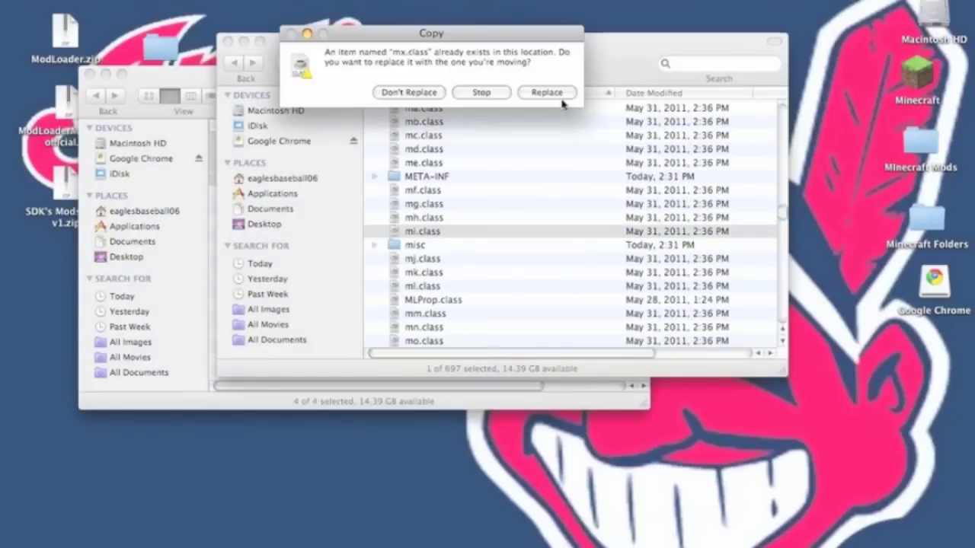
{"action": "left_click", "coordinate": [547, 92]}
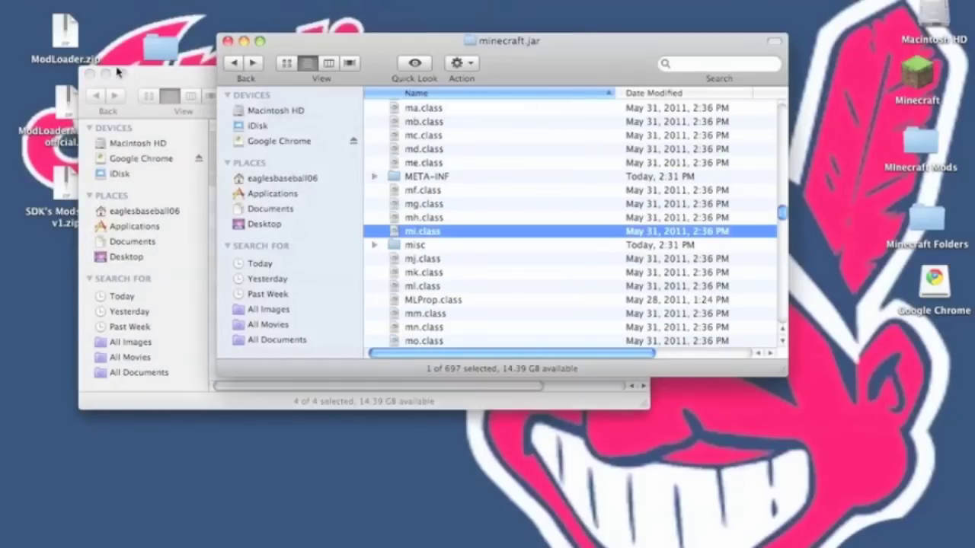
{"action": "left_click", "coordinate": [89, 73]}
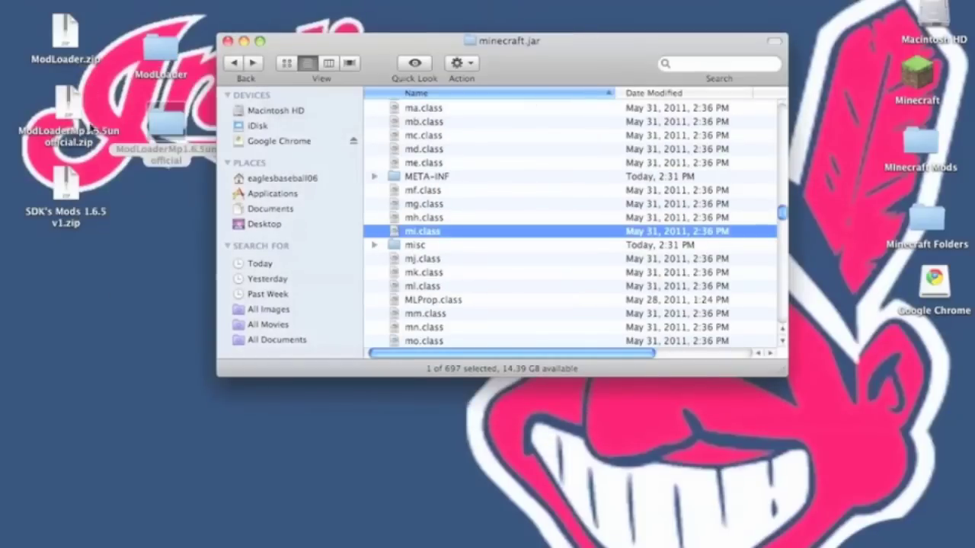
Unzip SDK's Mods 1.6.5 v1.zip on the desktop, place the extracted folder beside the archive and open it
{"action": "double_click", "coordinate": [68, 203]}
{"action": "left_click_drag", "start_coordinate": [74, 200], "coordinate": [158, 203]}
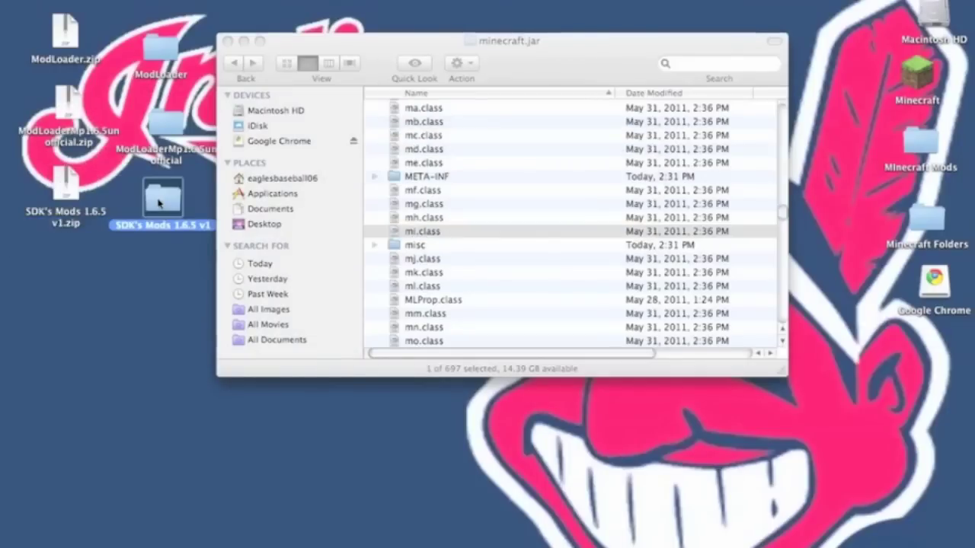
{"action": "double_click", "coordinate": [158, 202]}
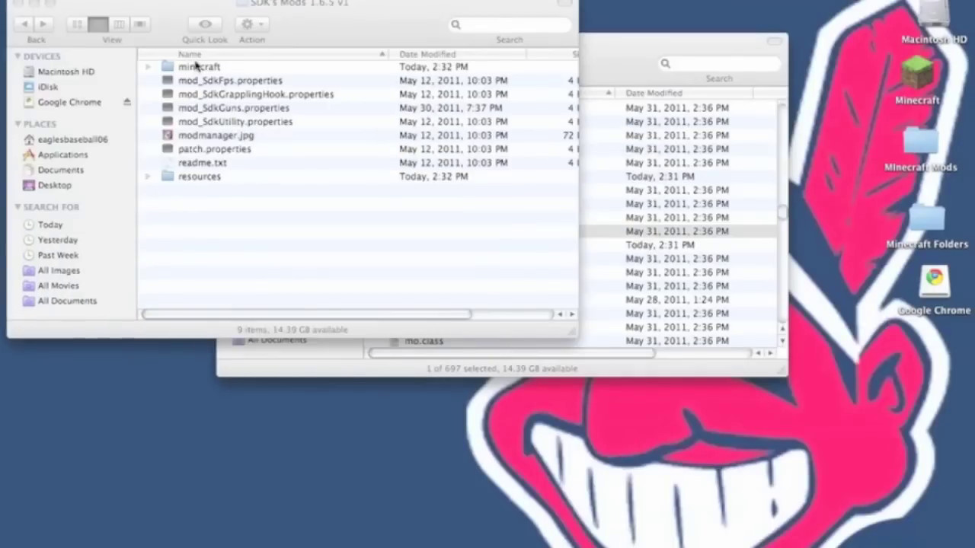
{"action": "left_click", "coordinate": [196, 56]}
{"action": "left_click", "coordinate": [196, 55]}
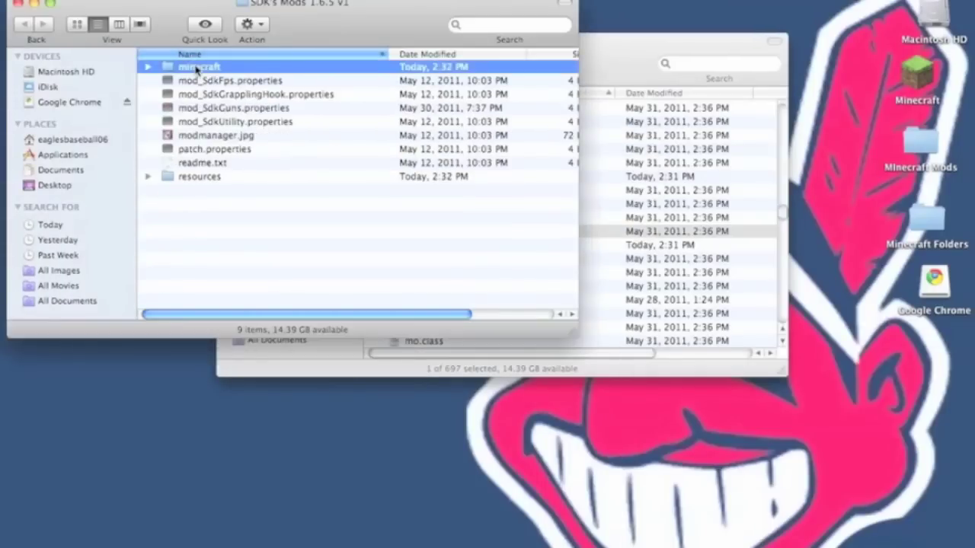
Copy everything except the armor folder from the SDK mod's minecraft folder into minecraft.jar, replacing iu.class
{"action": "double_click", "coordinate": [196, 68]}
{"action": "left_click", "coordinate": [195, 81]}
{"action": "scroll", "coordinate": [195, 84], "scroll_direction": "down", "scroll_amount": 15}
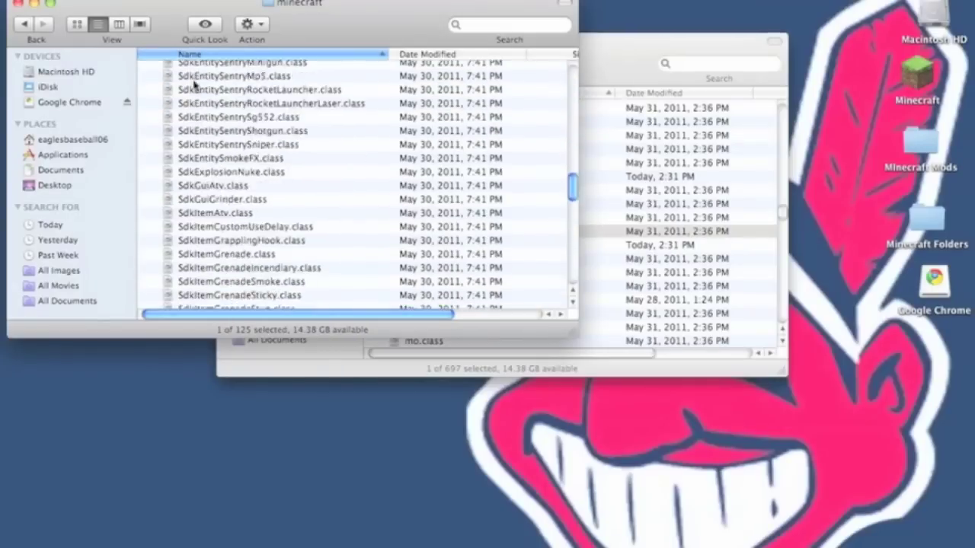
{"action": "left_click", "coordinate": [219, 300], "text": "shift"}
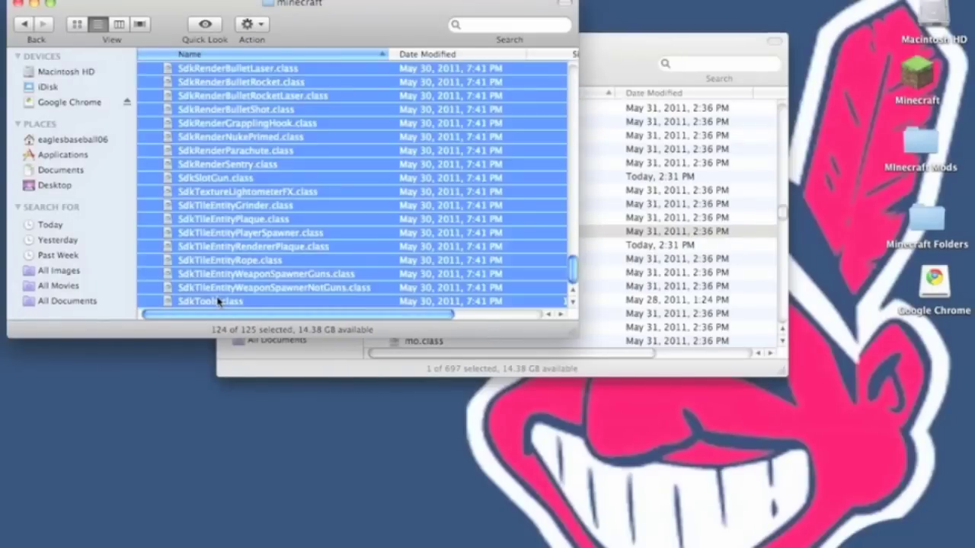
{"action": "left_click", "coordinate": [643, 326]}
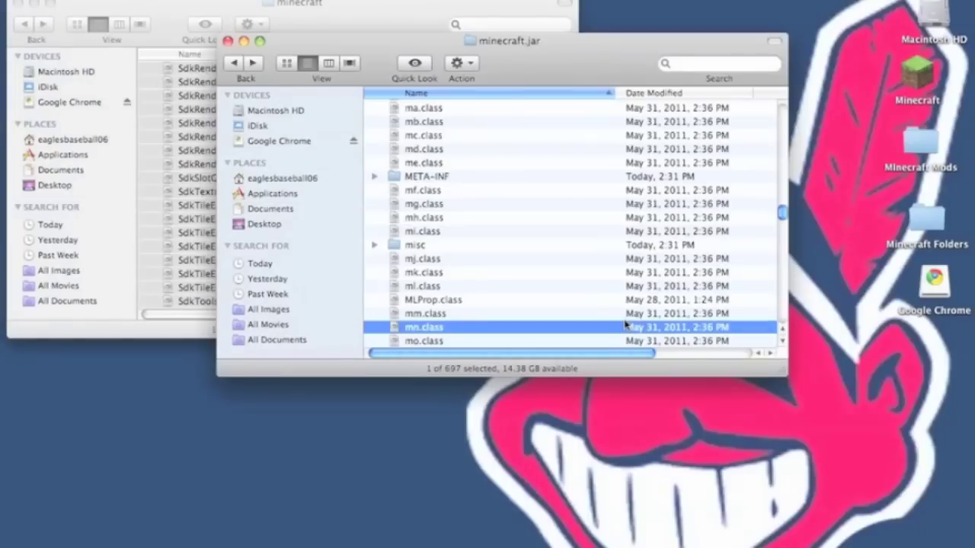
{"action": "key", "text": "super+v"}
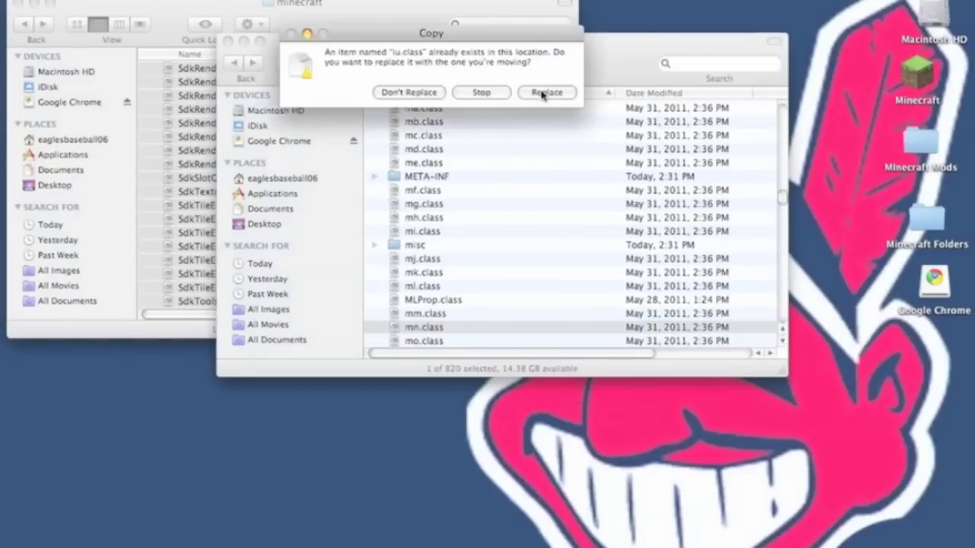
{"action": "left_click", "coordinate": [539, 95]}
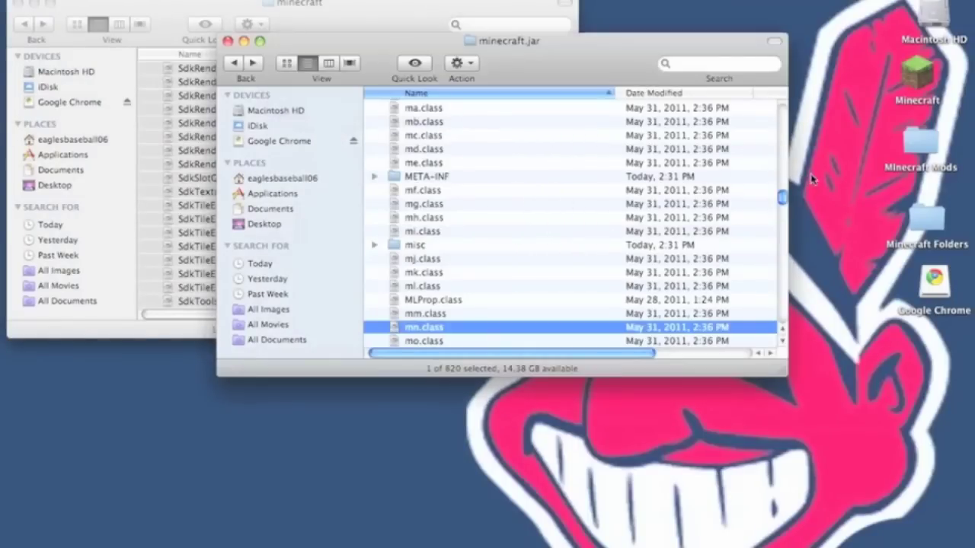
Copy nightvision_1.png, parachute_1.png and scubaTank_1.png from the SDK mod's armor folder into the armor folder inside minecraft.jar
{"action": "left_click_drag", "start_coordinate": [784, 199], "coordinate": [779, 113]}
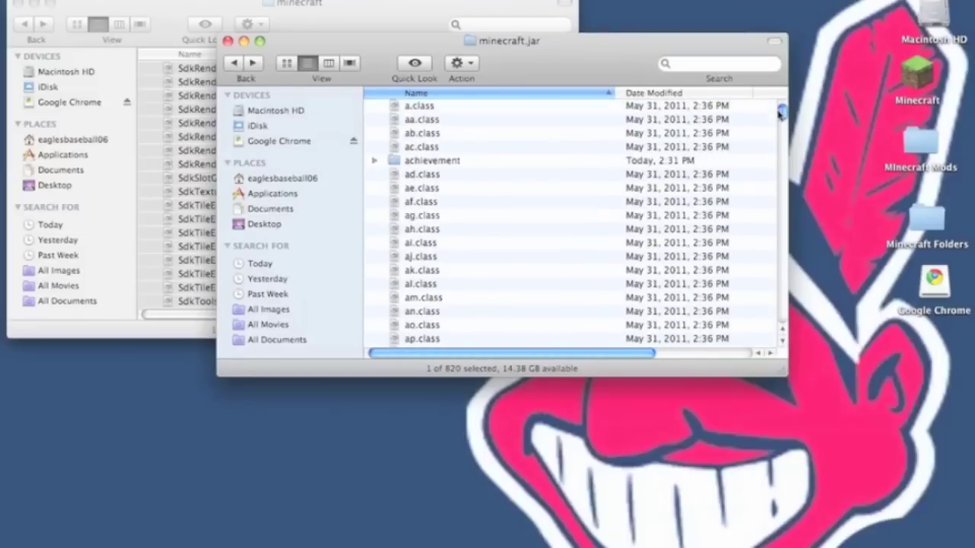
{"action": "scroll", "coordinate": [430, 203], "scroll_direction": "down", "scroll_amount": 3}
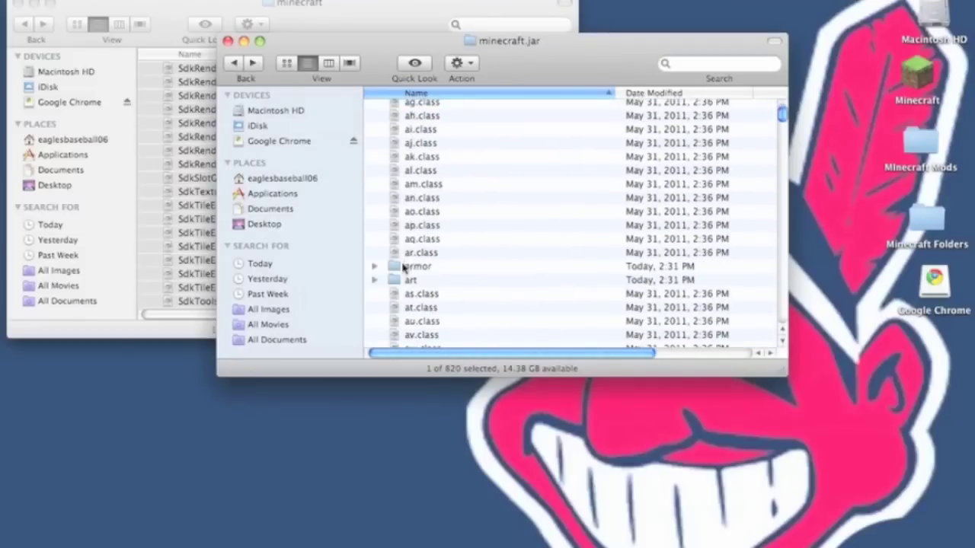
{"action": "double_click", "coordinate": [404, 267]}
{"action": "left_click", "coordinate": [193, 8]}
{"action": "scroll", "coordinate": [194, 190], "scroll_direction": "up", "scroll_amount": 3}
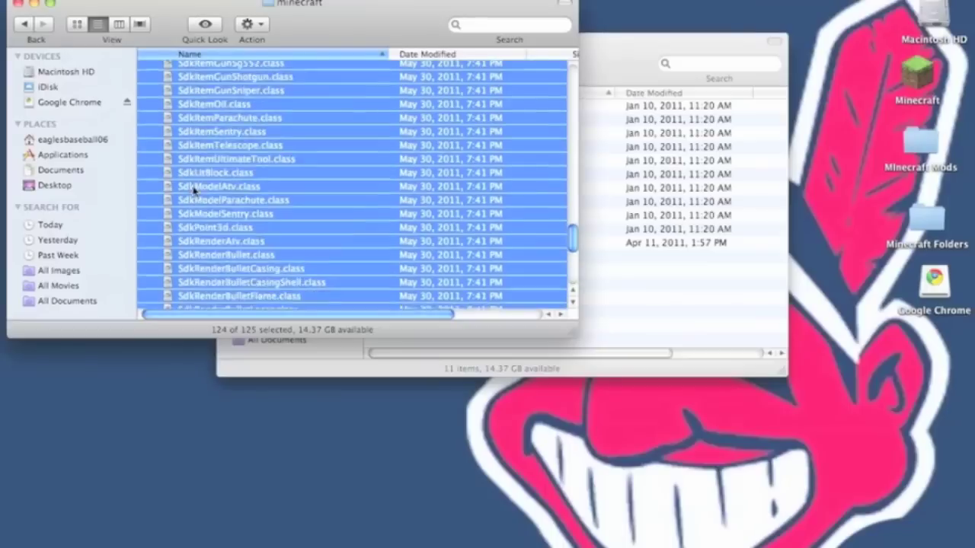
{"action": "scroll", "coordinate": [194, 190], "scroll_direction": "up", "scroll_amount": 15}
{"action": "double_click", "coordinate": [207, 70]}
{"action": "left_click", "coordinate": [207, 74]}
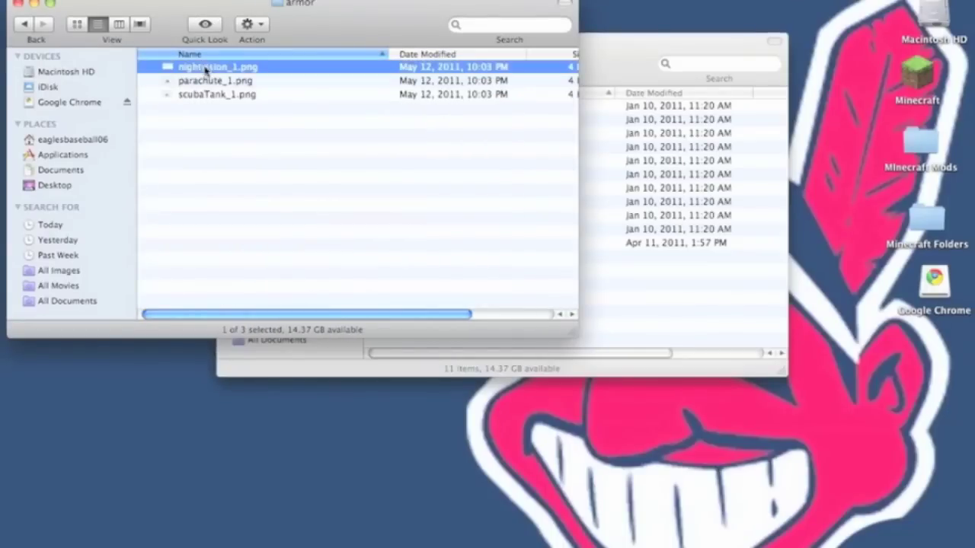
{"action": "left_click", "coordinate": [210, 98], "text": "shift"}
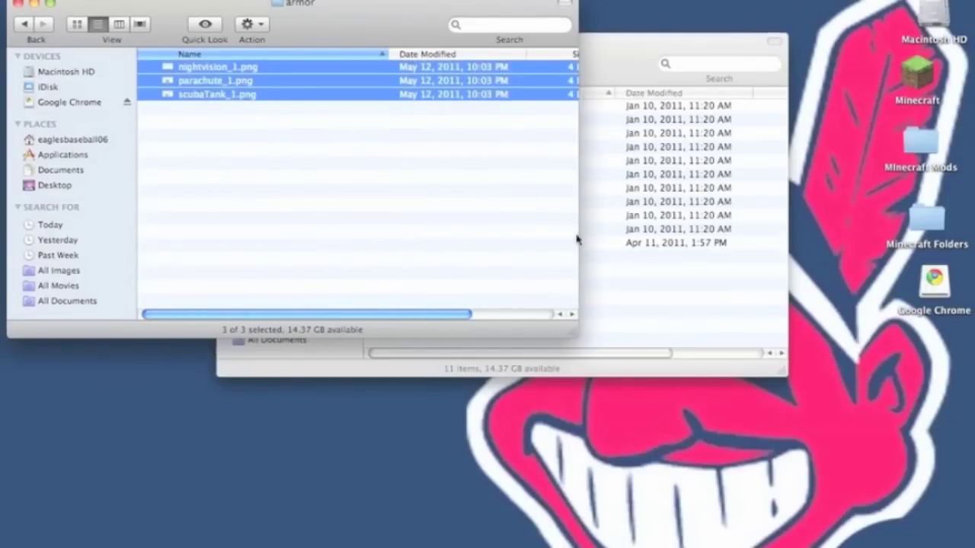
{"action": "left_click", "coordinate": [610, 268]}
{"action": "key", "text": "super+v"}
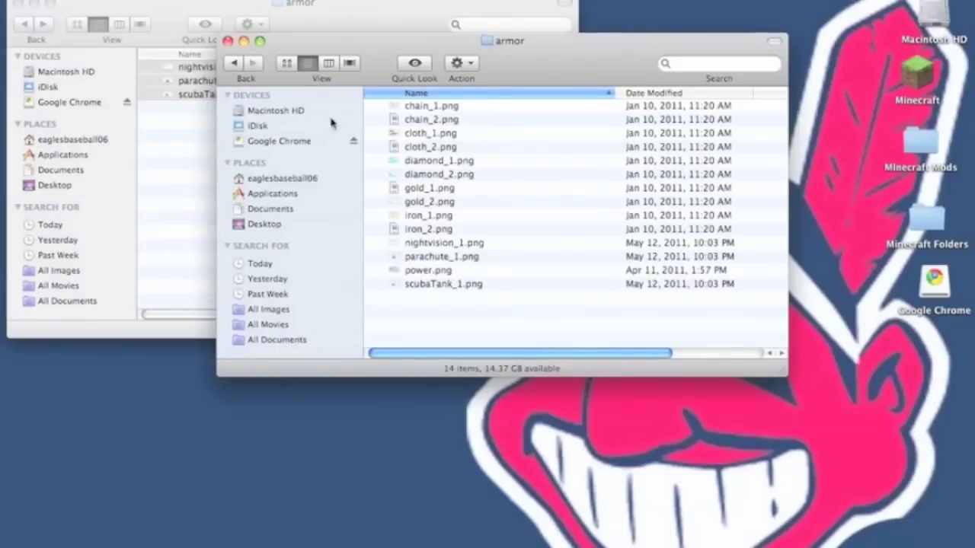
Copy the four mod_Sdk properties files (Fps, GrapplingHook, Guns and Utility) from the SDK's Mods folder into Minecraft's bin folder
{"action": "left_click", "coordinate": [238, 65]}
{"action": "left_click", "coordinate": [236, 64]}
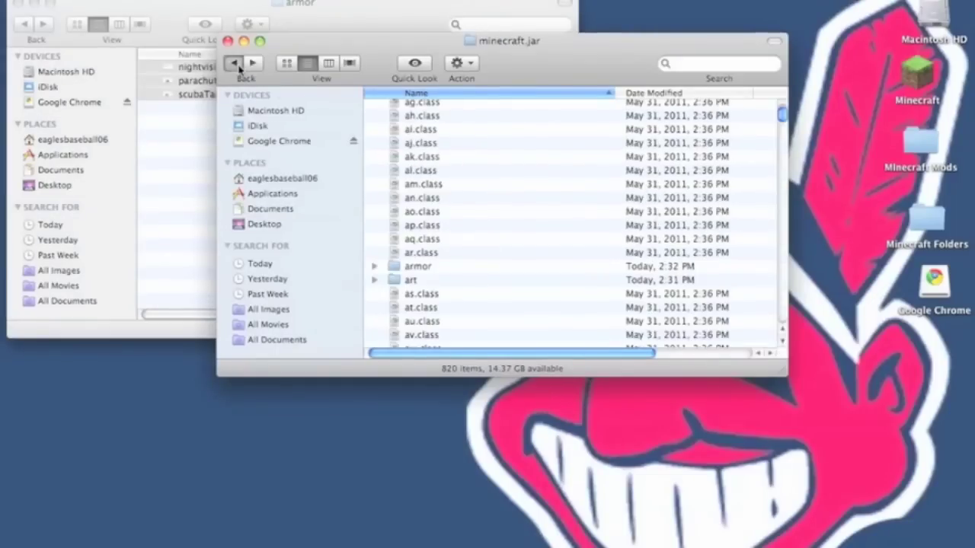
{"action": "left_click", "coordinate": [110, 3]}
{"action": "left_click", "coordinate": [25, 25]}
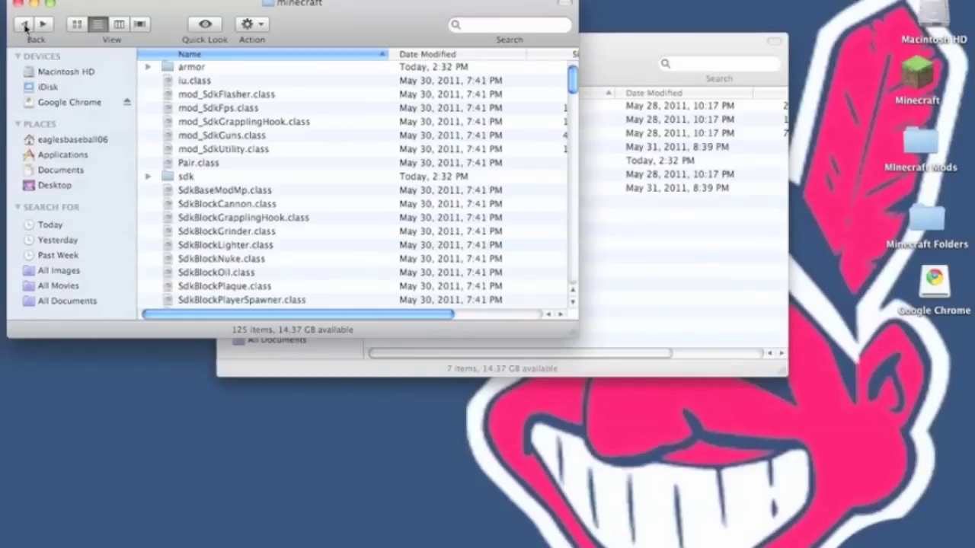
{"action": "left_click", "coordinate": [25, 26]}
{"action": "left_click", "coordinate": [237, 81]}
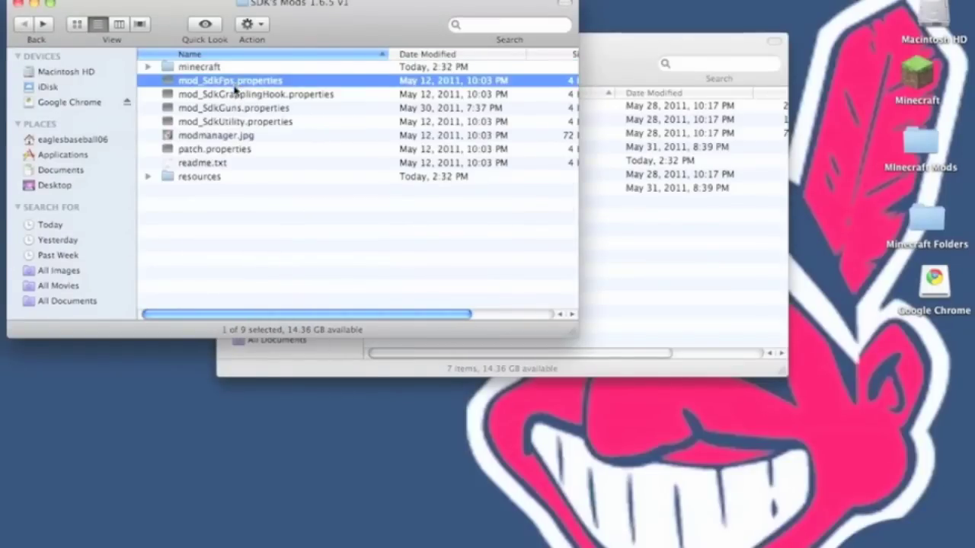
{"action": "left_click", "coordinate": [236, 122], "text": "shift"}
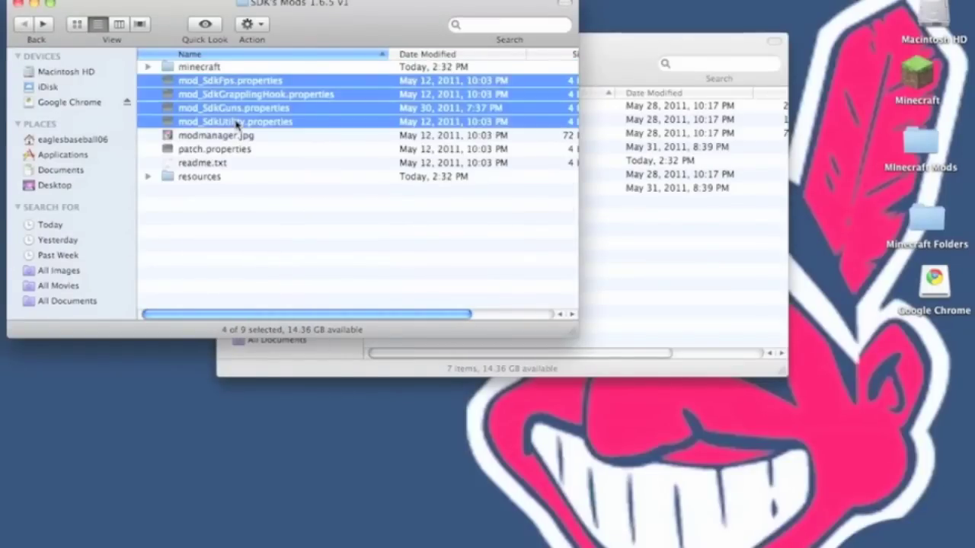
{"action": "left_click", "coordinate": [721, 287]}
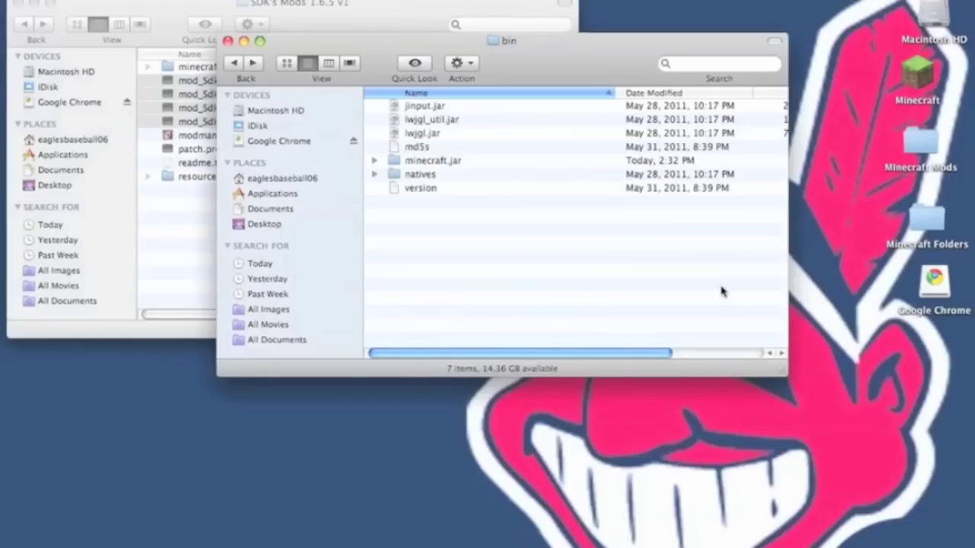
Copy the sdk folder from the SDK mod's resources folder into Minecraft's resources folder, and close both Finder windows
{"action": "left_click", "coordinate": [70, 7]}
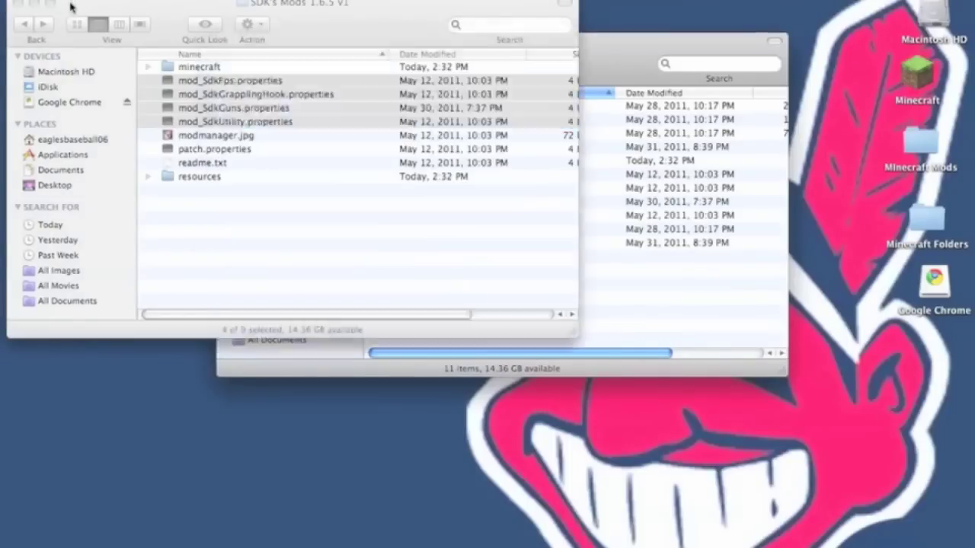
{"action": "double_click", "coordinate": [219, 177]}
{"action": "left_click", "coordinate": [206, 70]}
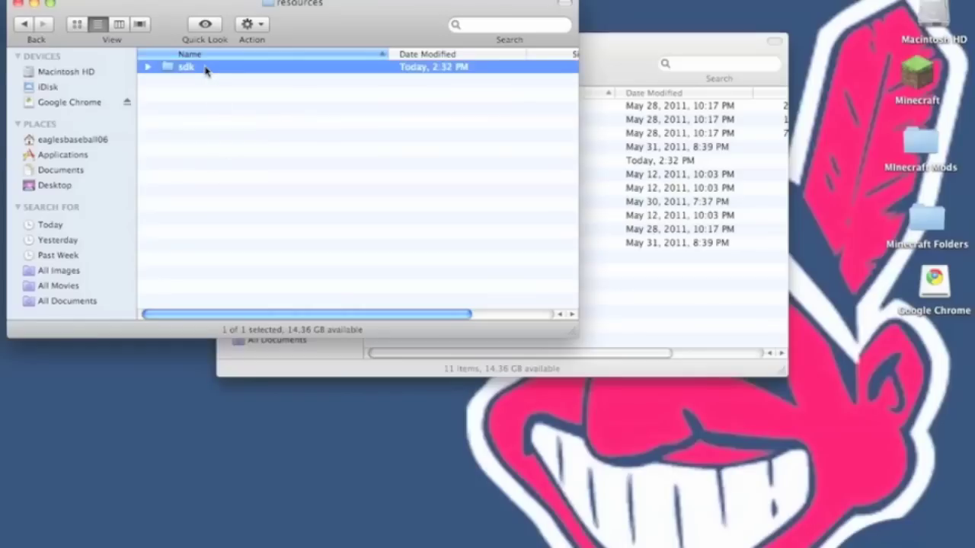
{"action": "left_click", "coordinate": [632, 251]}
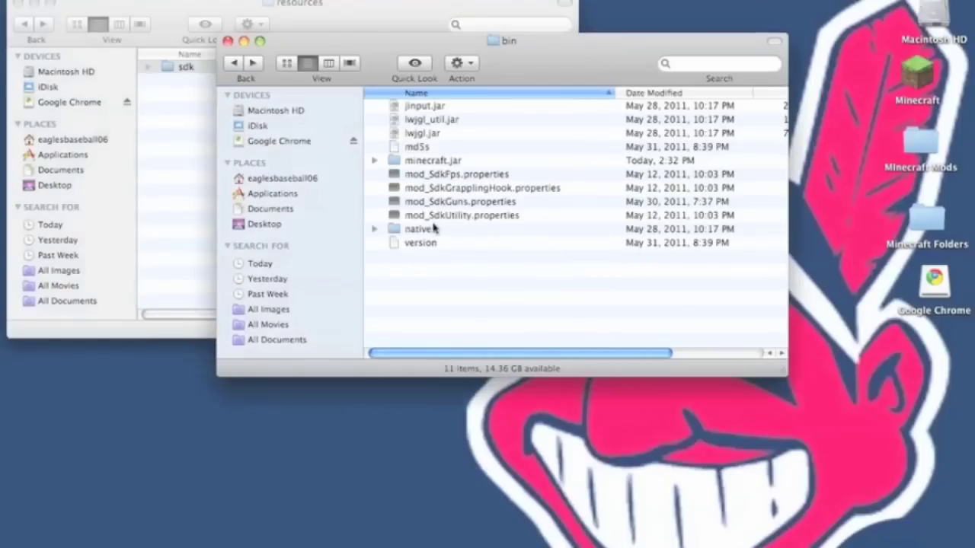
{"action": "left_click", "coordinate": [234, 62]}
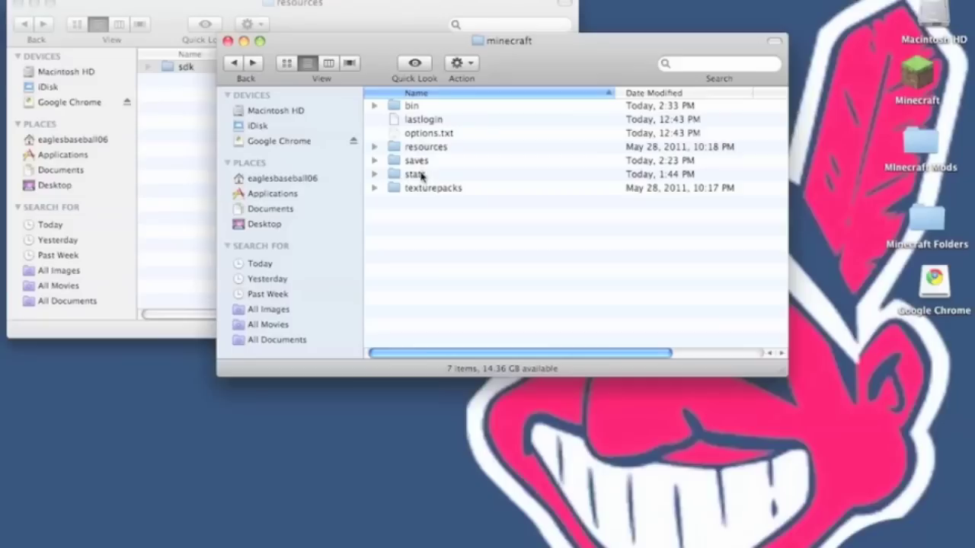
{"action": "double_click", "coordinate": [423, 147]}
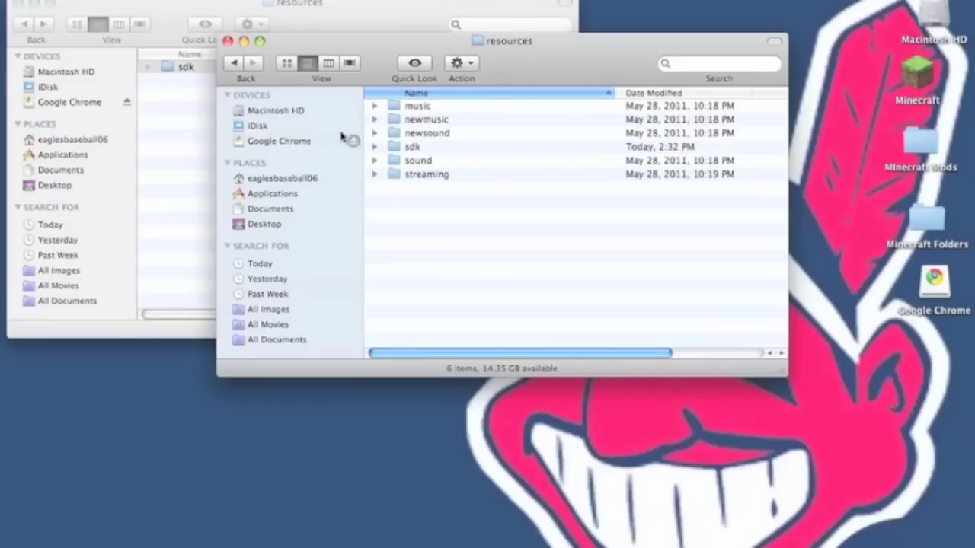
{"action": "left_click", "coordinate": [227, 41]}
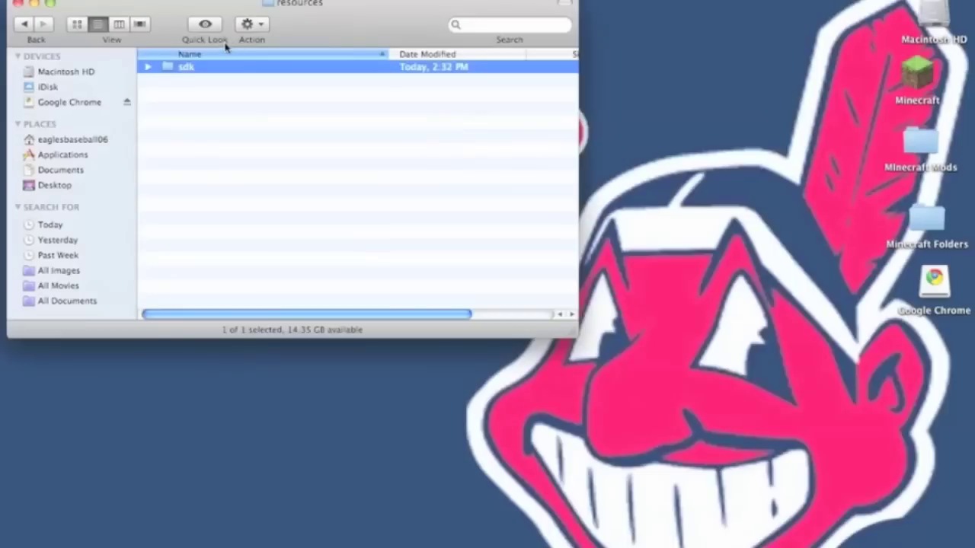
{"action": "left_click", "coordinate": [16, 4]}
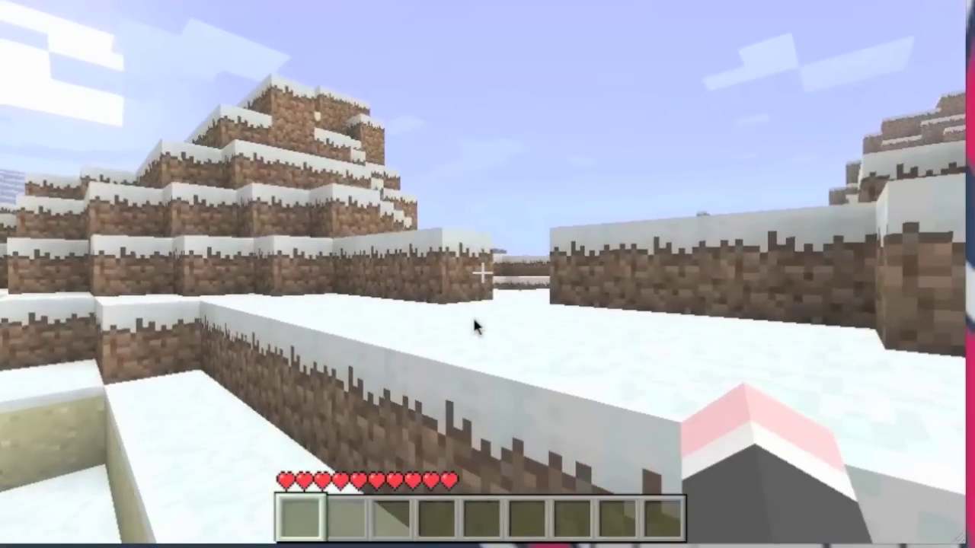
Walk across the snowy terrain in the Minecraft world and open the player's inventory
{"action": "key", "text": "w"}
{"action": "key", "text": "d"}
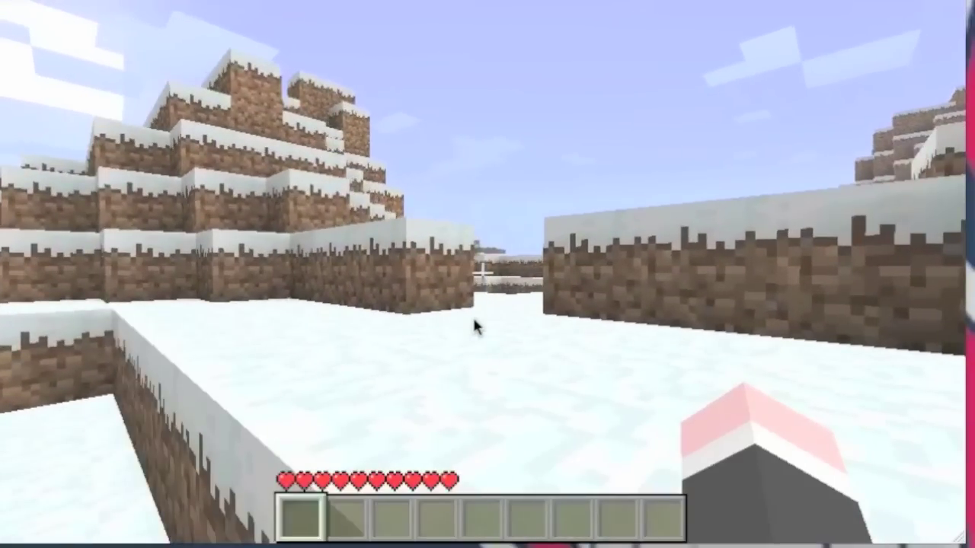
{"action": "key", "text": "w"}
{"action": "key", "text": "w"}
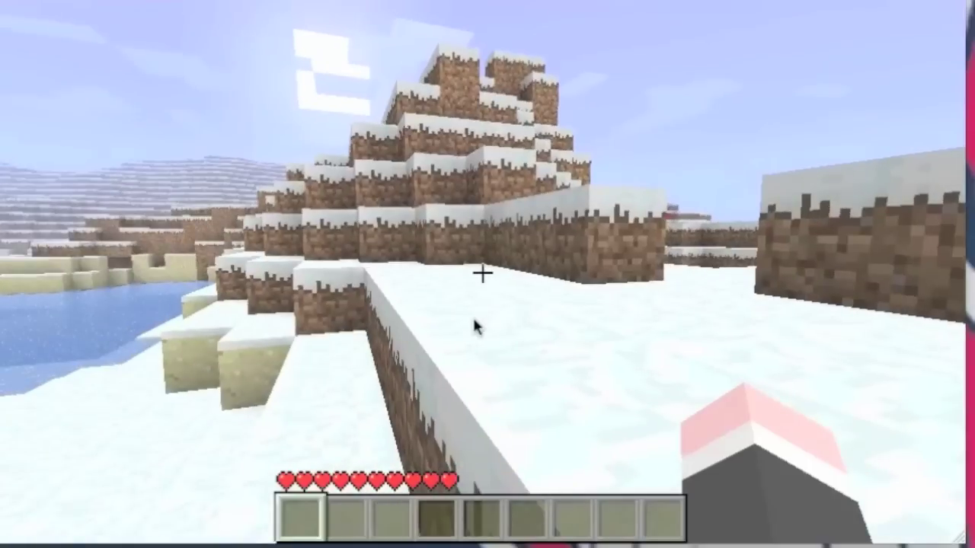
{"action": "key", "text": "d"}
{"action": "key", "text": "e"}
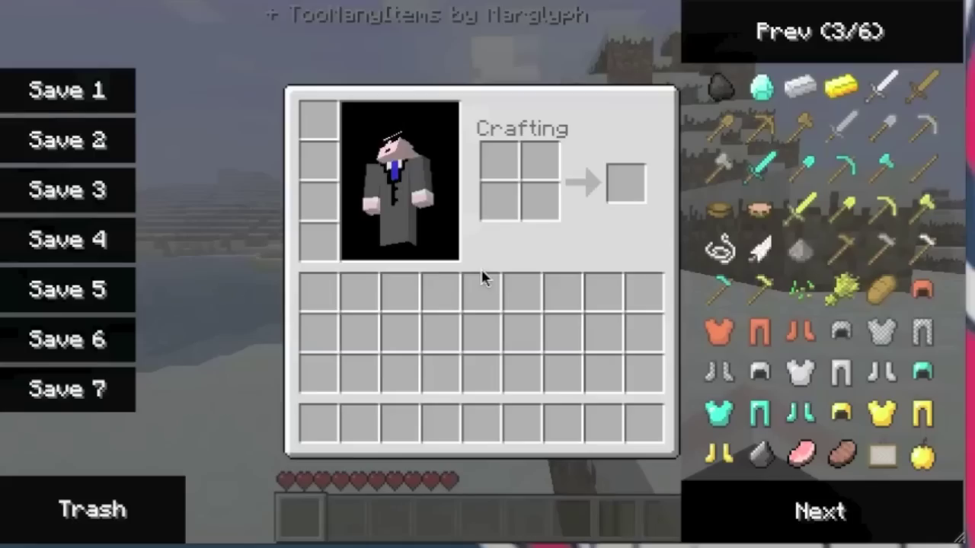
Add the Shotgun and its red shells from the item list to the hotbar and fire four shots toward the snowy hill
{"action": "left_click", "coordinate": [774, 513]}
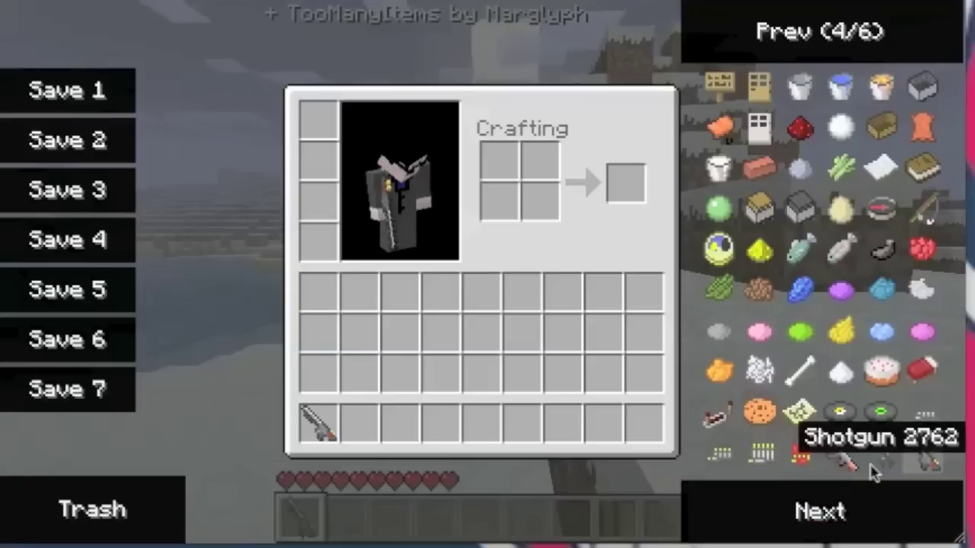
{"action": "key", "text": "e"}
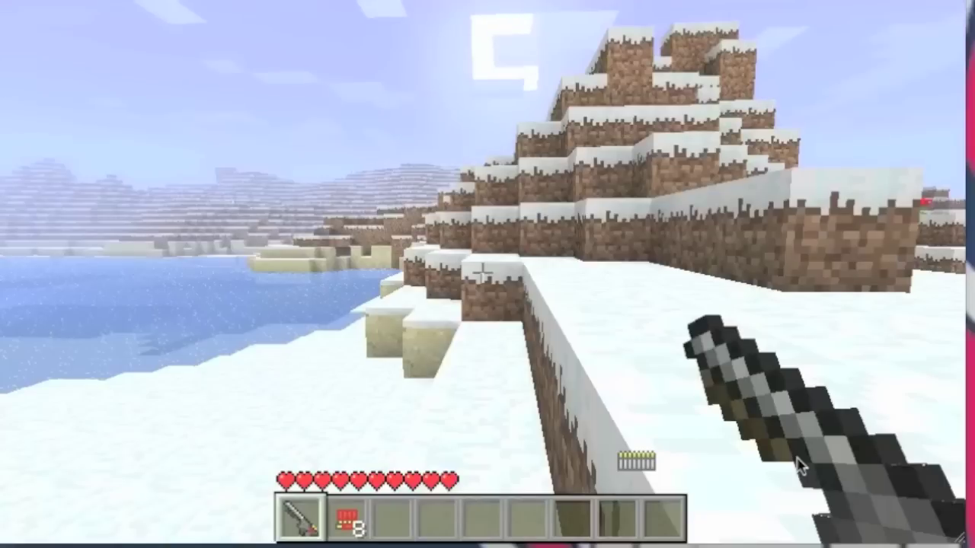
{"action": "right_click", "coordinate": [797, 466]}
{"action": "right_click", "coordinate": [797, 466]}
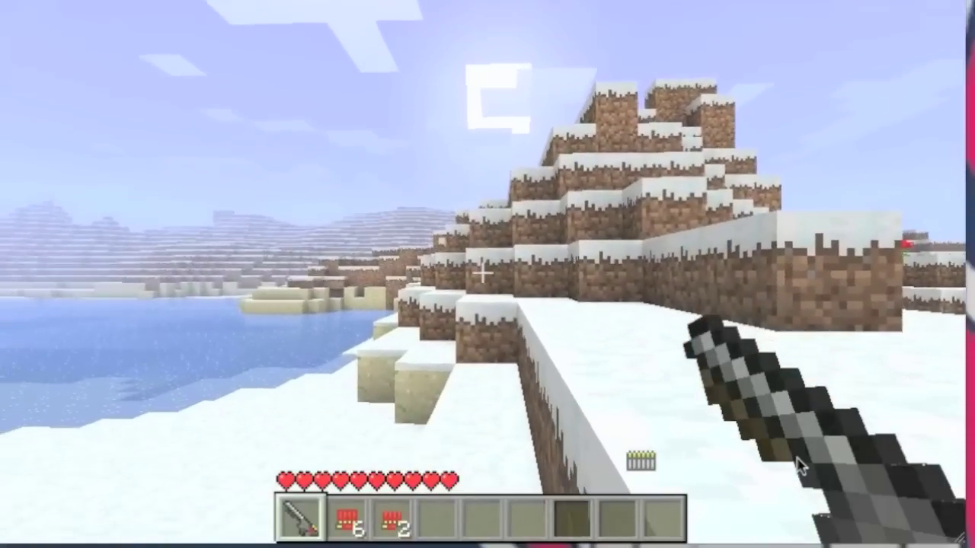
{"action": "right_click", "coordinate": [797, 466]}
{"action": "right_click", "coordinate": [797, 466]}
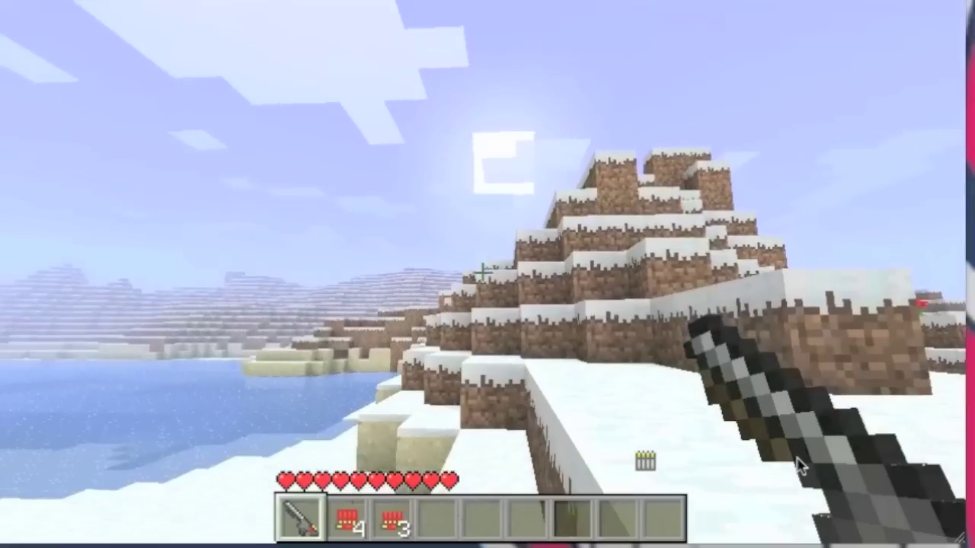
Add three of the mod's green bottles to the fourth hotbar slot and throw them all at the snowy hill
{"action": "key", "text": "e"}
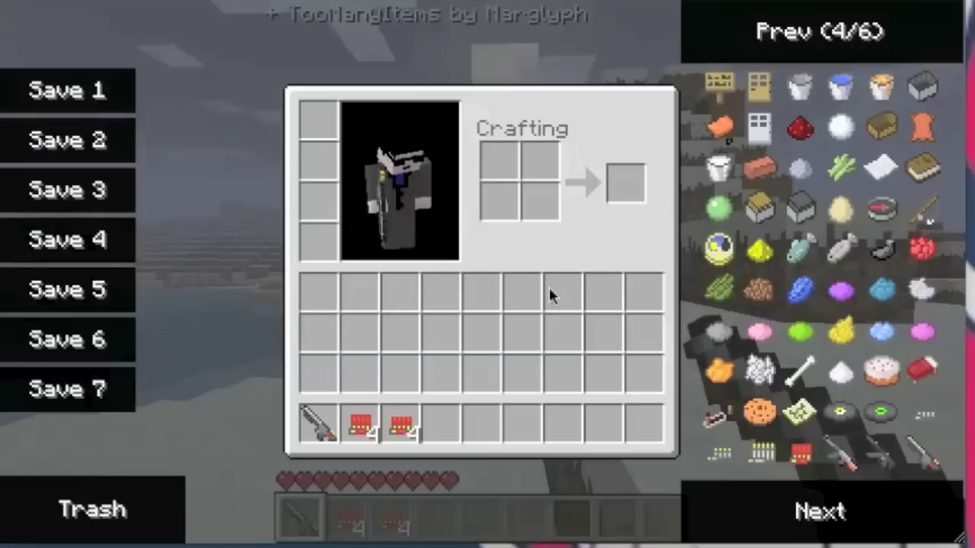
{"action": "left_click", "coordinate": [789, 502]}
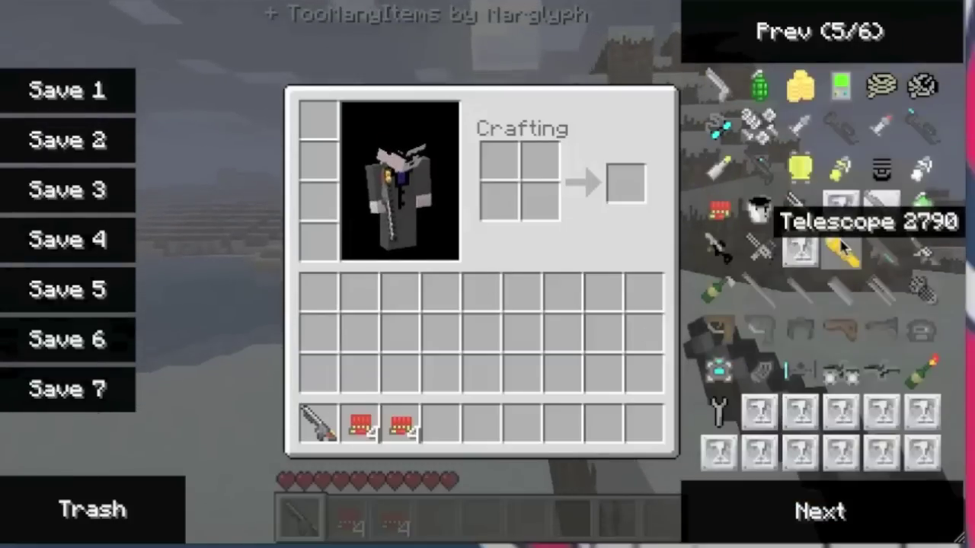
{"action": "left_click", "coordinate": [713, 297]}
{"action": "key", "text": "e"}
{"action": "key", "text": "4"}
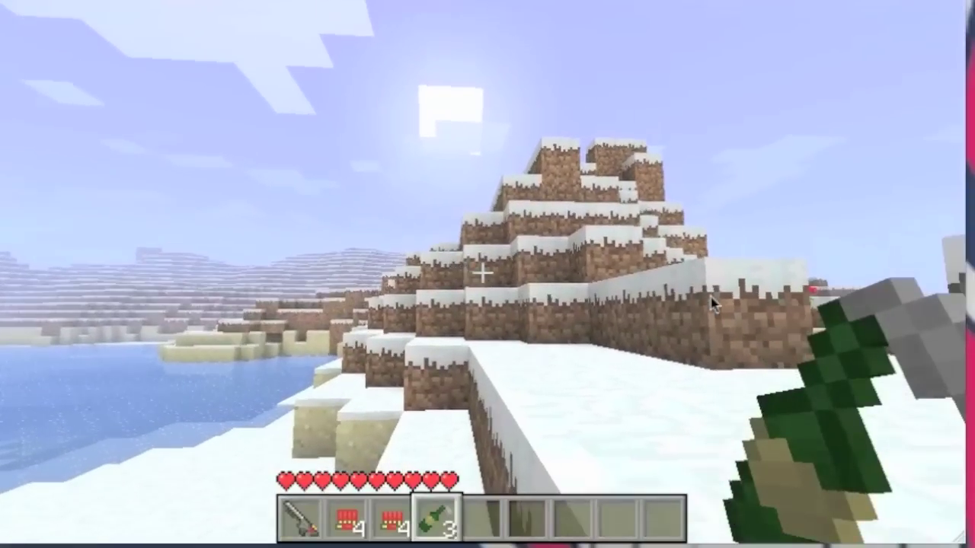
{"action": "right_click", "coordinate": [712, 304]}
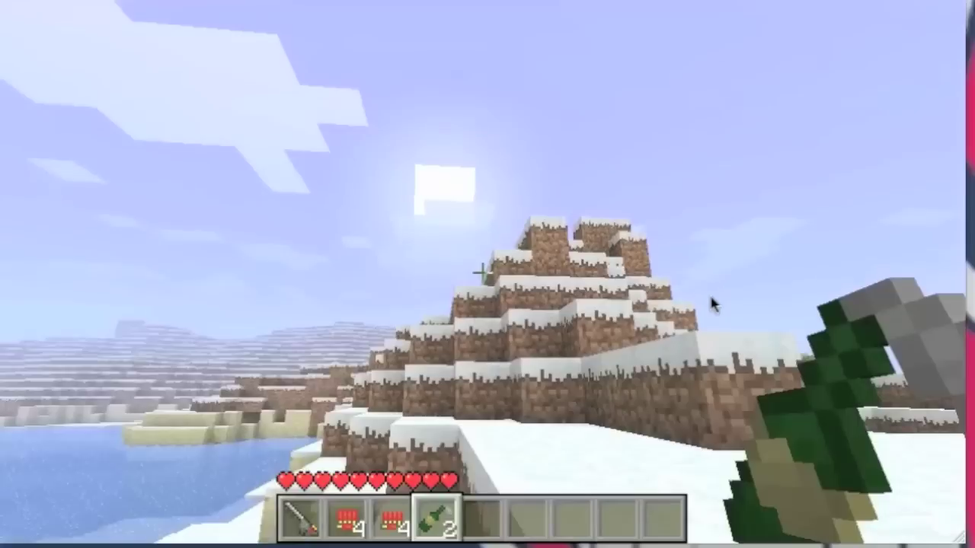
{"action": "right_click", "coordinate": [712, 303]}
{"action": "right_click", "coordinate": [712, 304]}
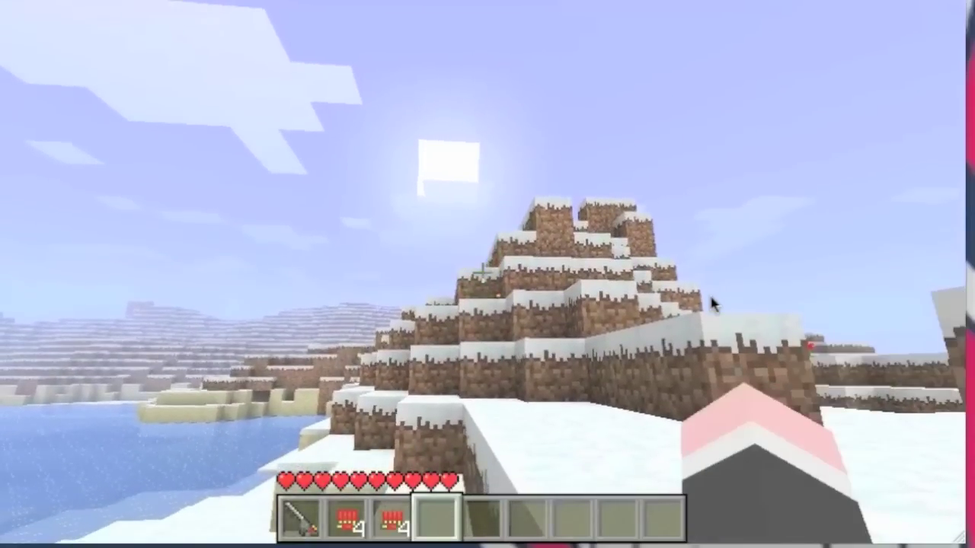
Add the ATV from the item list to the hotbar and place it on the snowy ground
{"action": "key", "text": "e"}
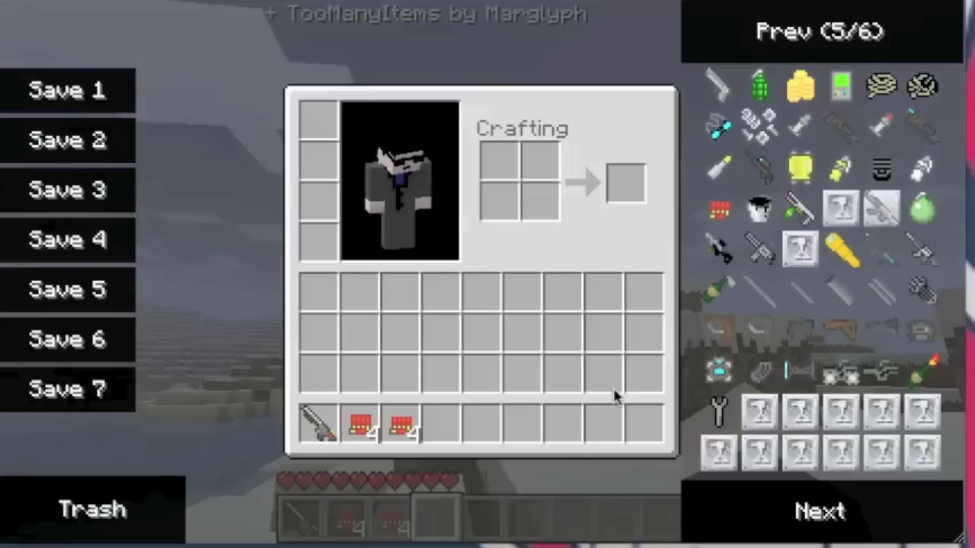
{"action": "left_click", "coordinate": [772, 514]}
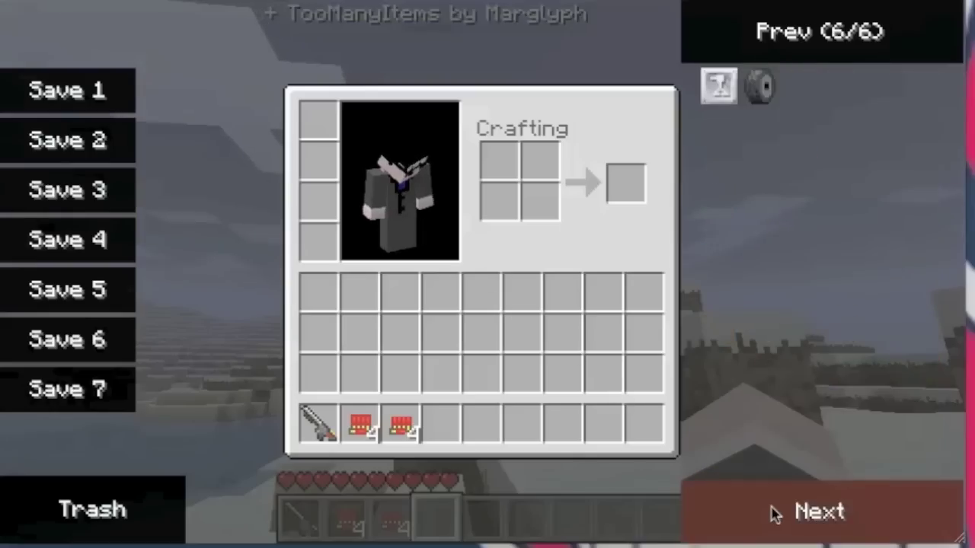
{"action": "left_click", "coordinate": [842, 49]}
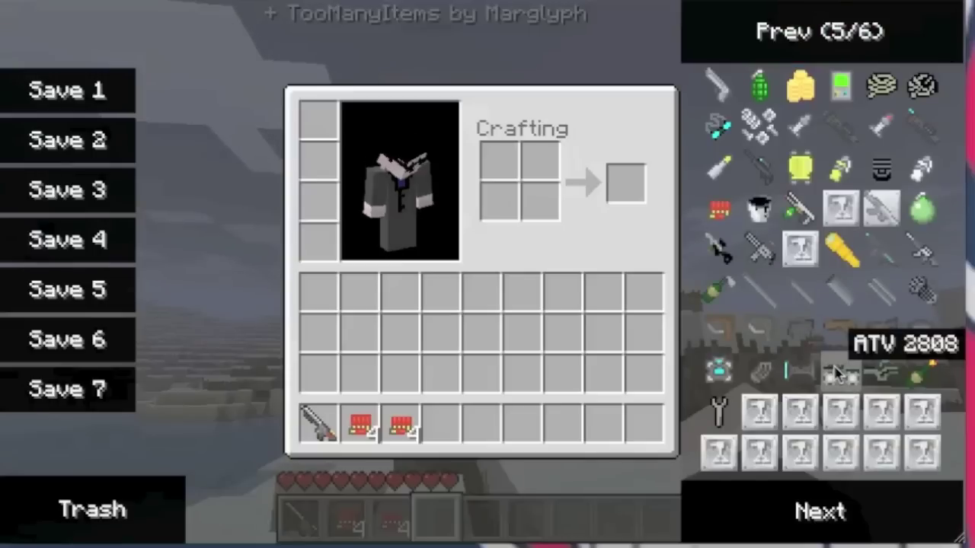
{"action": "key", "text": "e"}
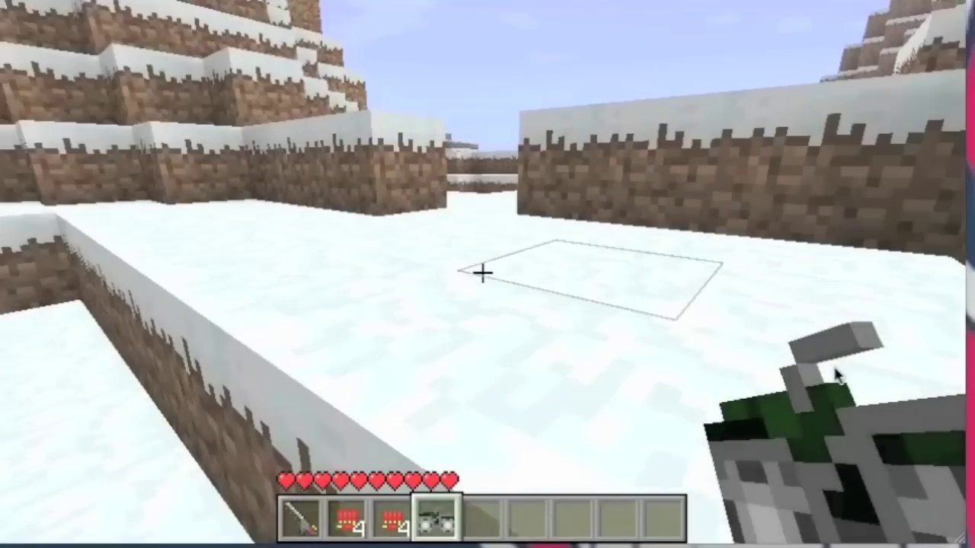
{"action": "right_click", "coordinate": [837, 375]}
Ride the ATV across the frozen lake, along the shore and over the snowy hills
{"action": "key", "text": "s"}
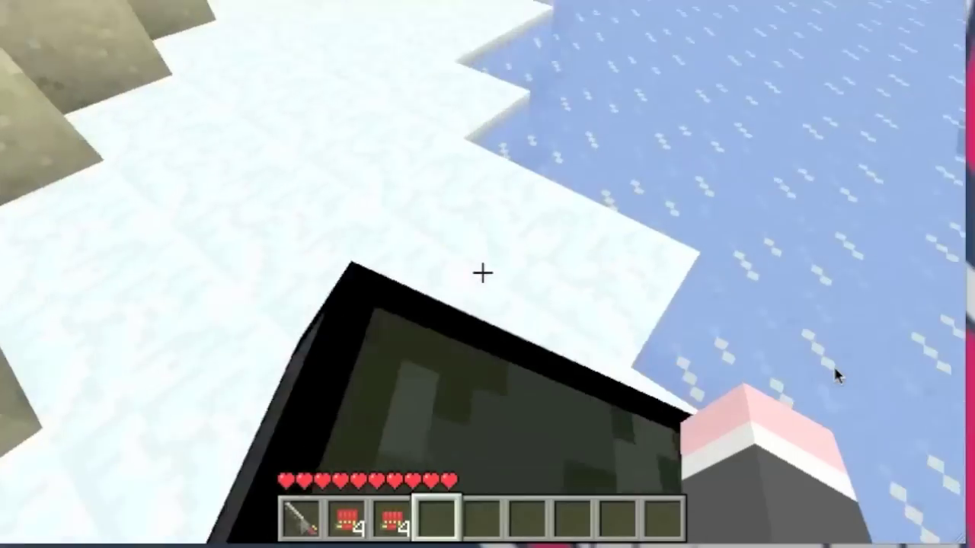
{"action": "key", "text": "w"}
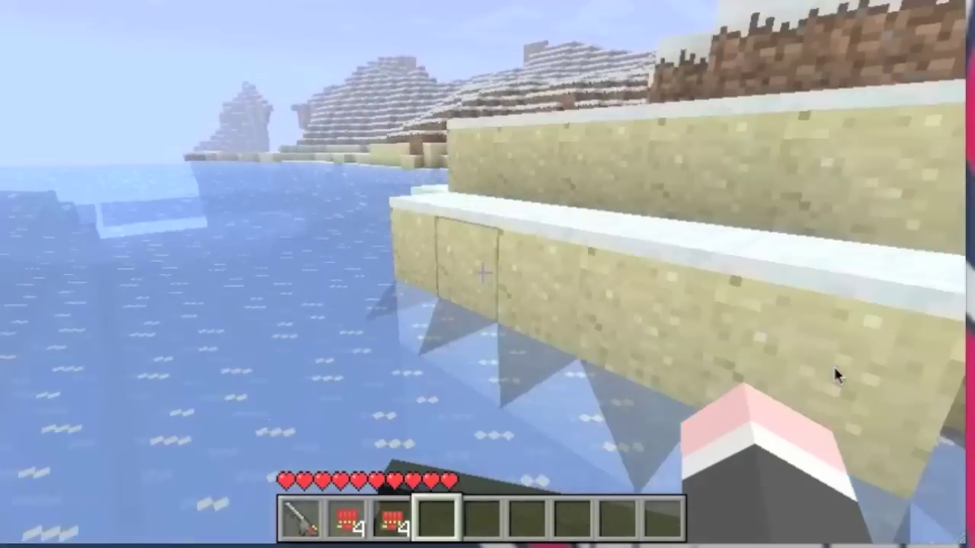
{"action": "key", "text": "w"}
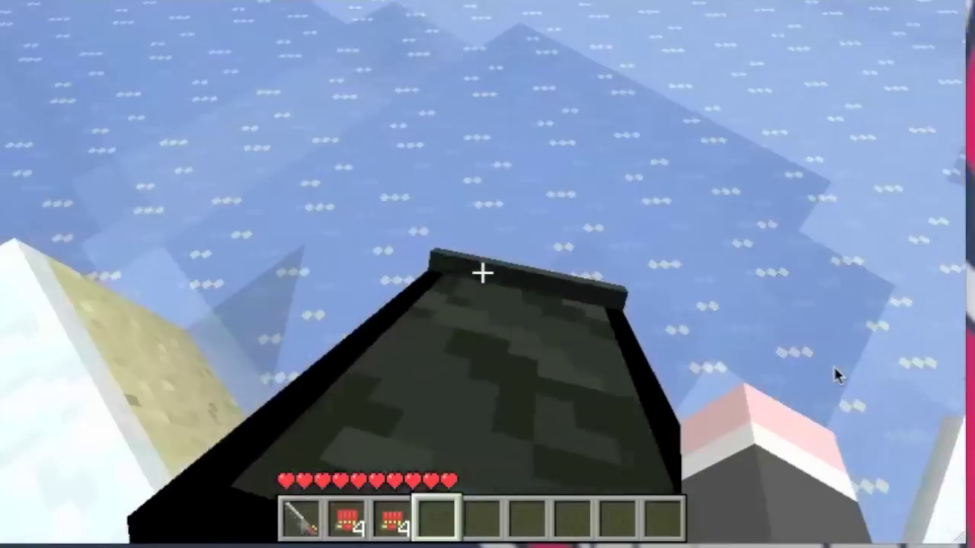
{"action": "key", "text": "w"}
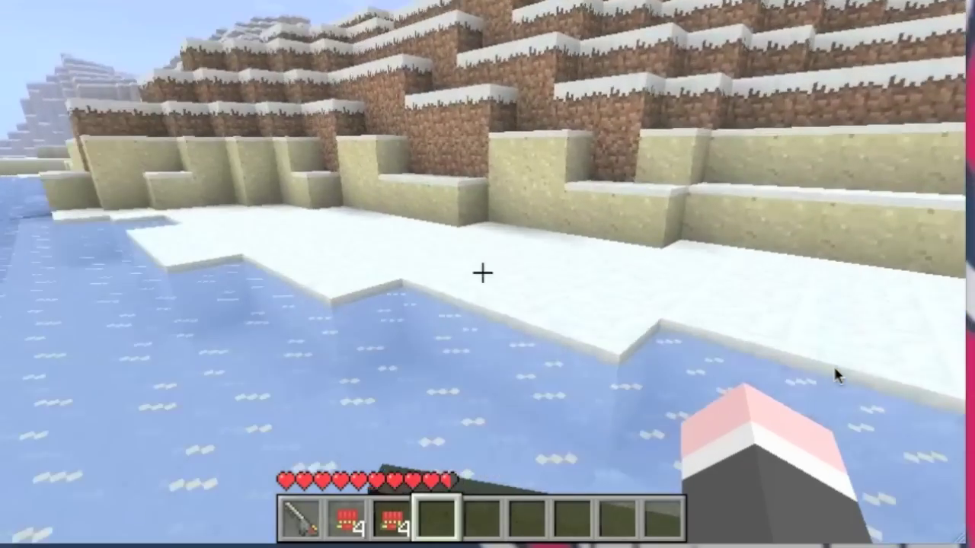
{"action": "key", "text": "w"}
{"action": "key", "text": "space"}
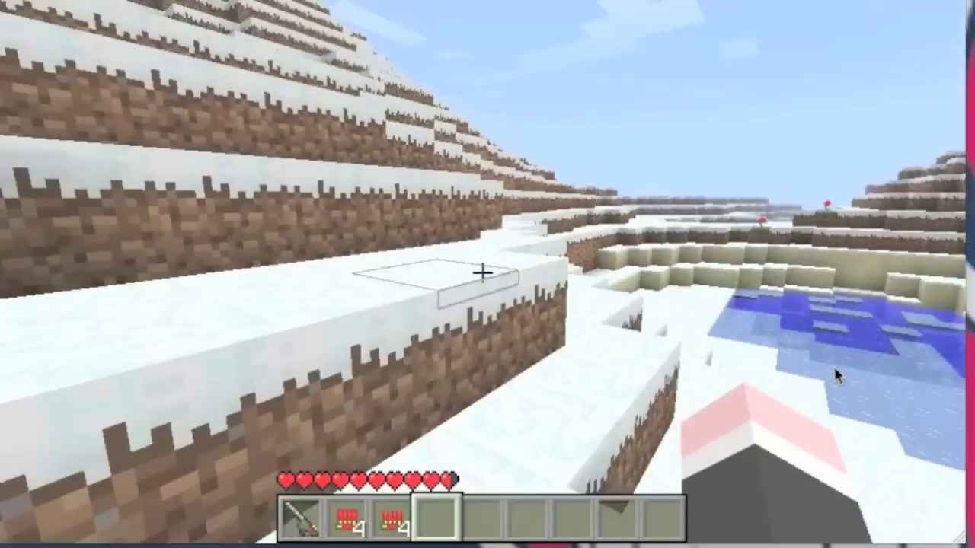
{"action": "key", "text": "w"}
{"action": "key", "text": "space"}
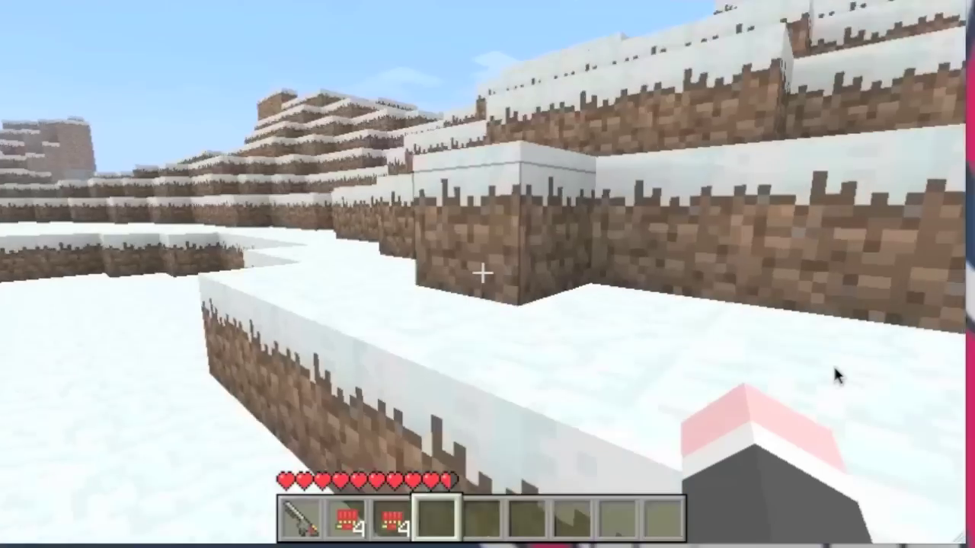
{"action": "key", "text": "w"}
{"action": "key", "text": "space"}
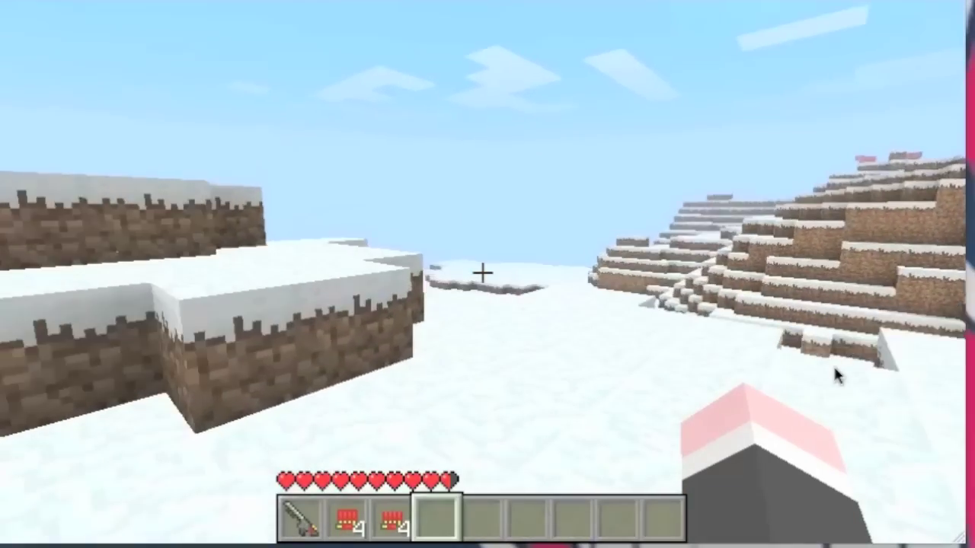
{"action": "key", "text": "w"}
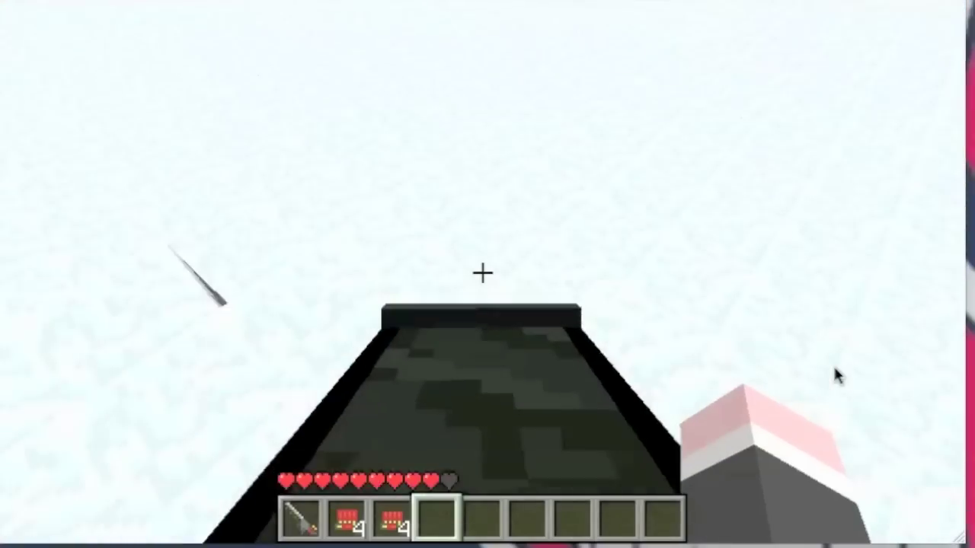